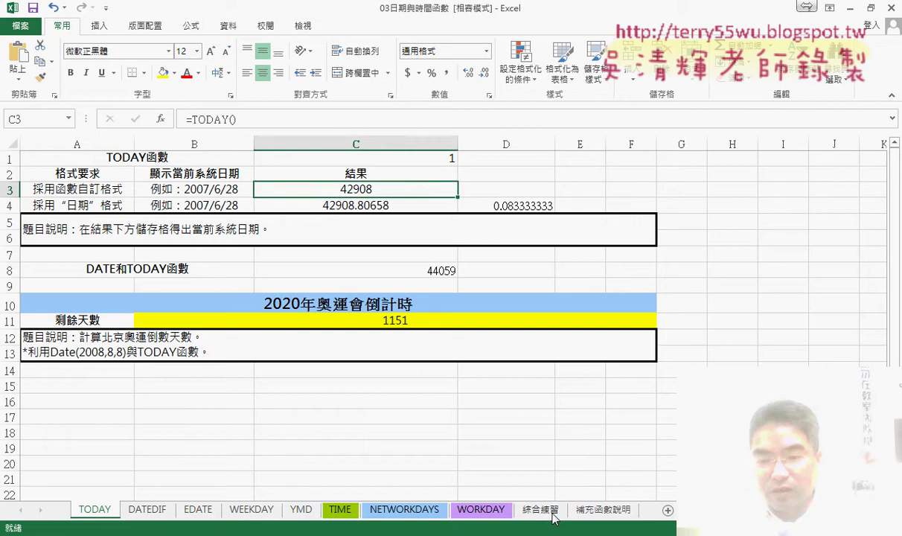
View the 綜合練習 calendar sheet, then go back to the TODAY sheet.
{"action": "left_click", "coordinate": [540, 511]}
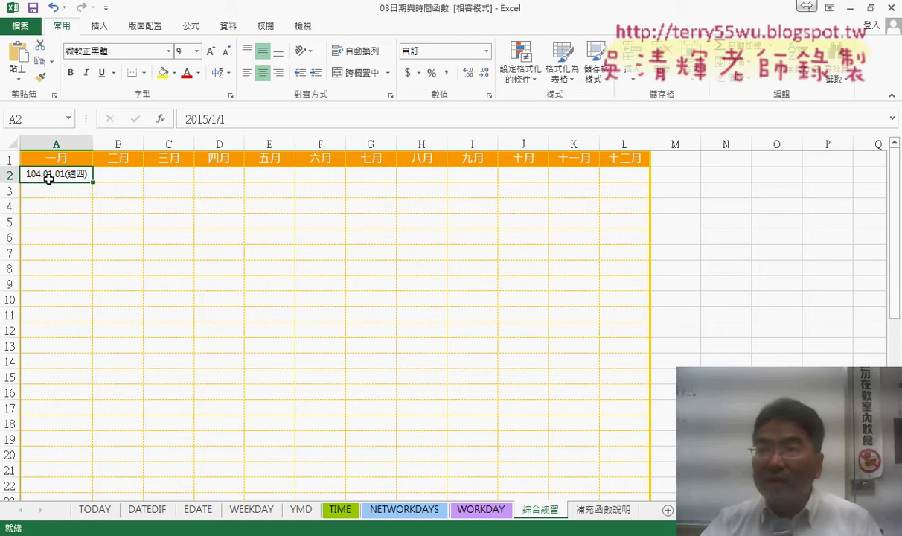
{"action": "left_click", "coordinate": [95, 509]}
Give C3 the 中華民國曆 Date format 101/3/14, previewing 106/6/22.
{"action": "right_click", "coordinate": [374, 186]}
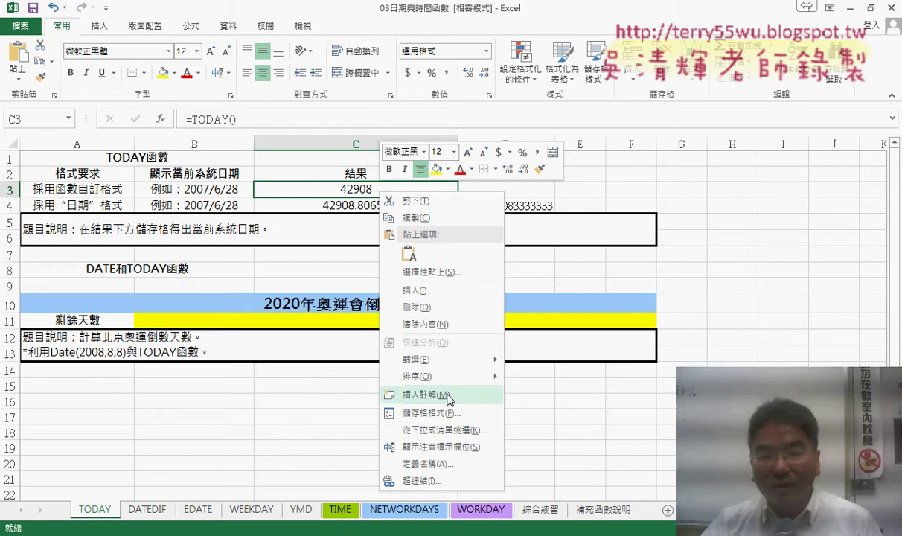
{"action": "left_click", "coordinate": [447, 413]}
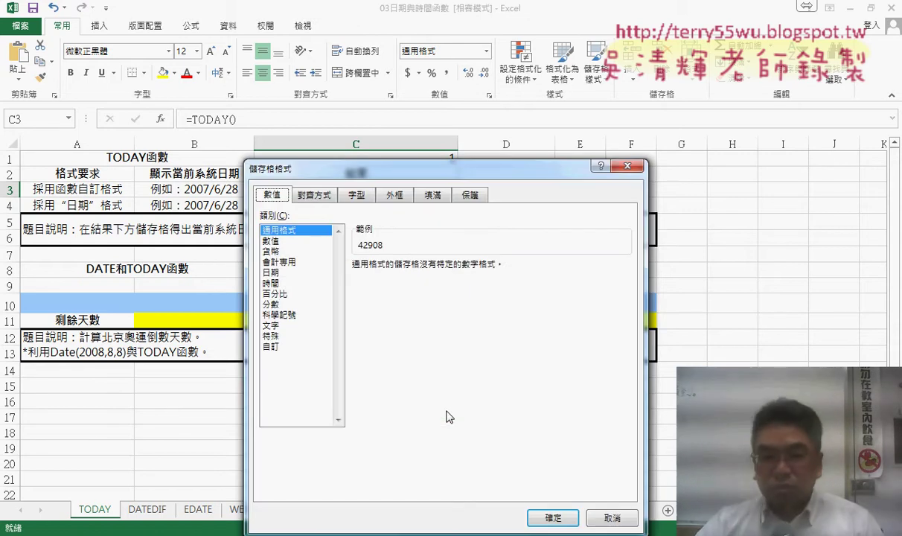
{"action": "left_click", "coordinate": [286, 272]}
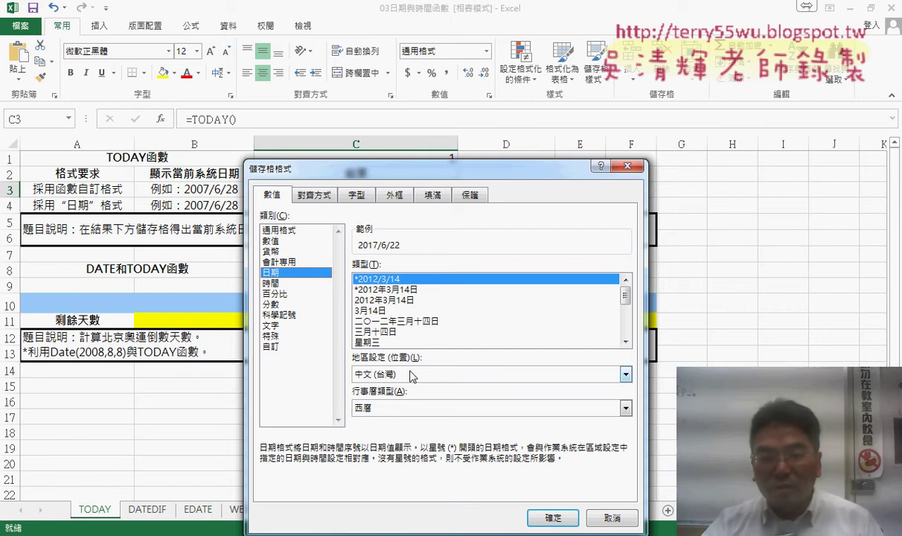
{"action": "left_click", "coordinate": [380, 408]}
{"action": "left_click", "coordinate": [395, 424]}
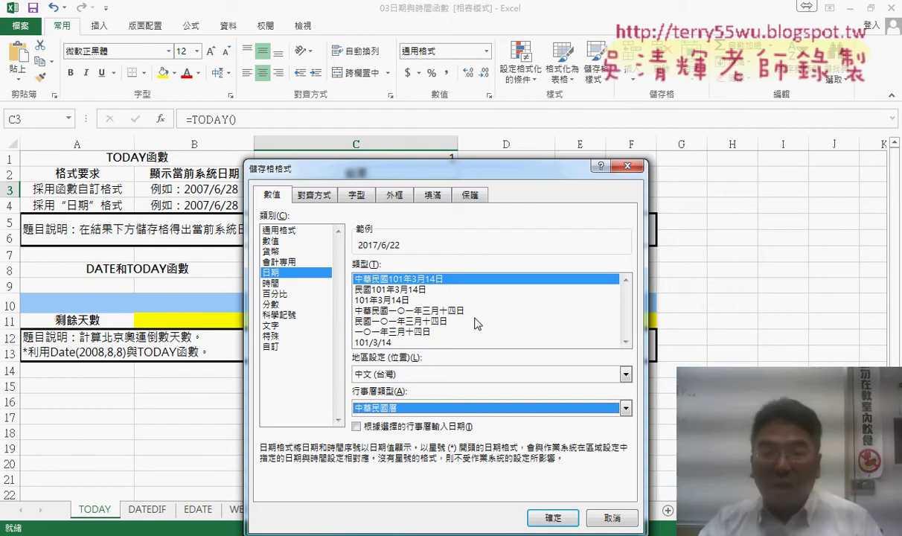
{"action": "left_click", "coordinate": [400, 342]}
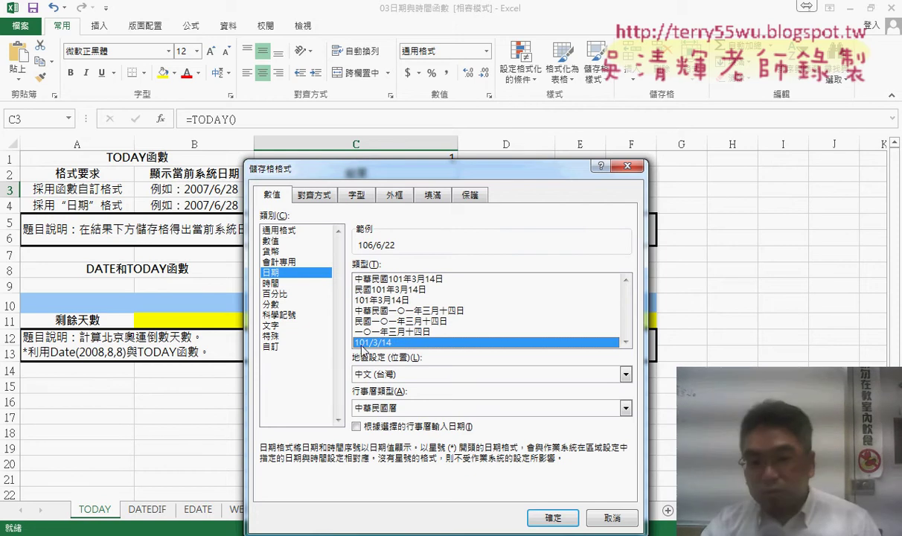
{"action": "left_click_drag", "start_coordinate": [452, 171], "coordinate": [514, 94]}
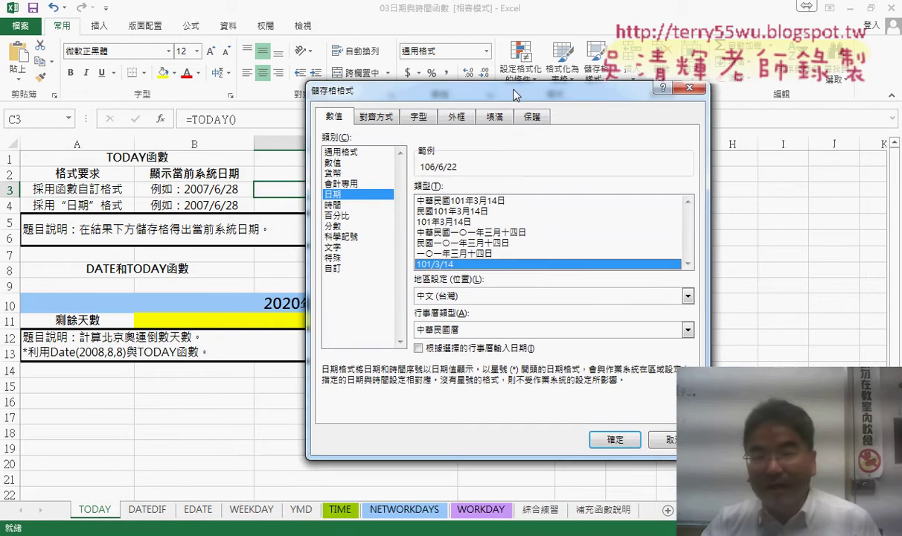
Apply custom format [$-404]e.mm.dd(aaa);@ to C3 so it shows 106.06.22(週四).
{"action": "left_click", "coordinate": [332, 269]}
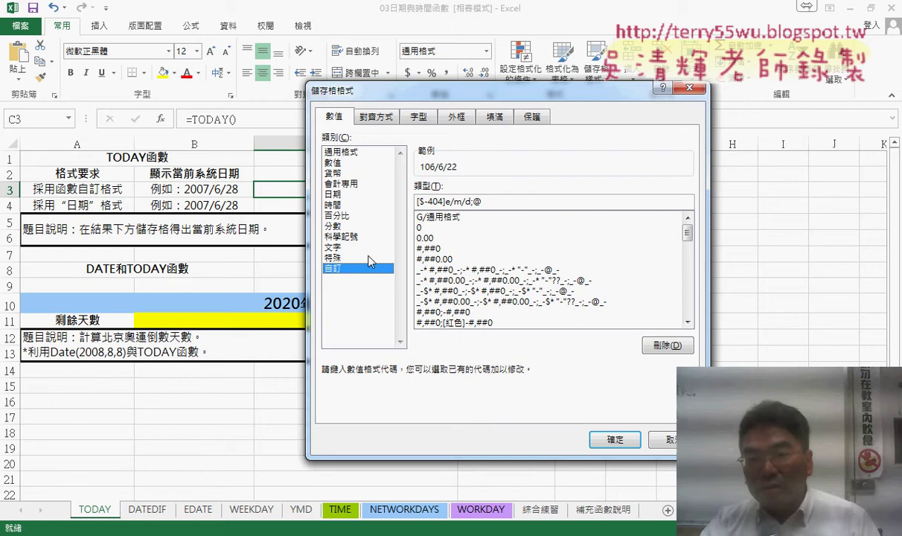
{"action": "key", "text": "BackSpace"}
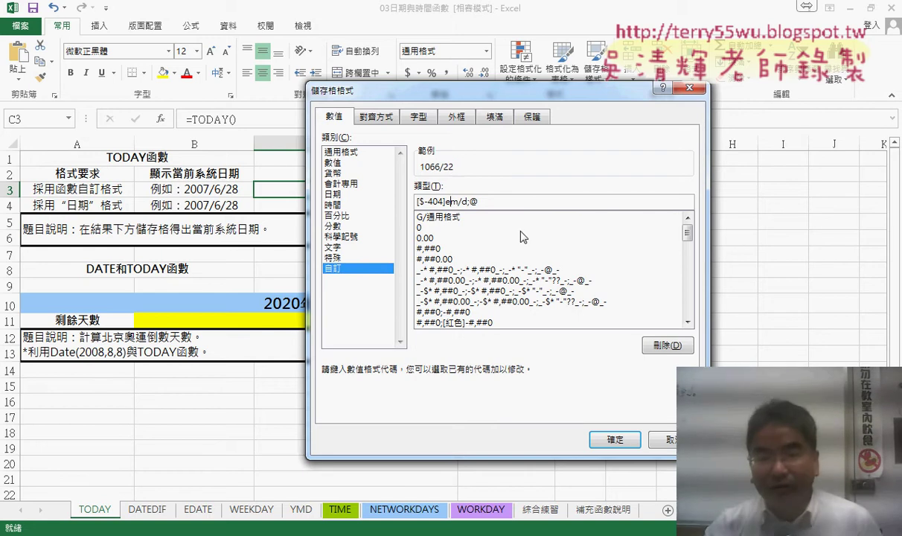
{"action": "type", "text": "."}
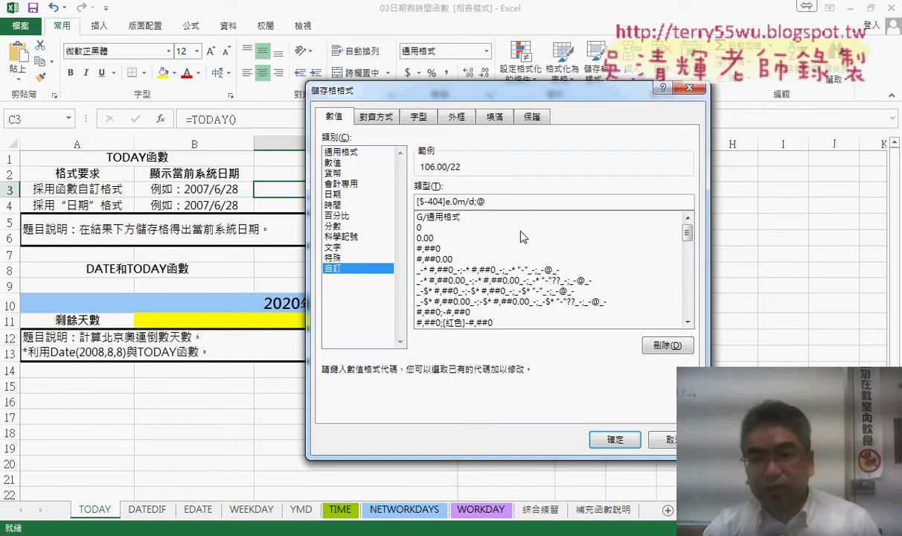
{"action": "key", "text": "Right"}
{"action": "key", "text": "Delete"}
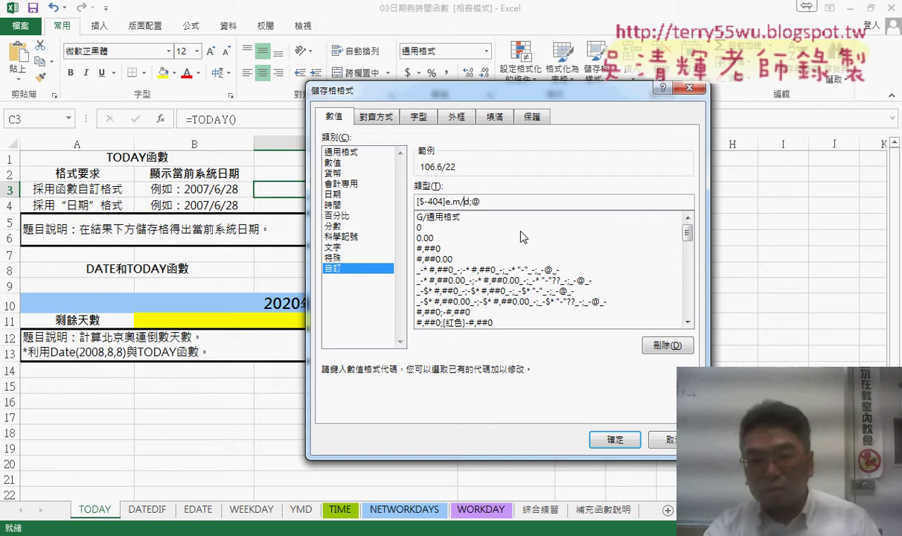
{"action": "type", "text": "."}
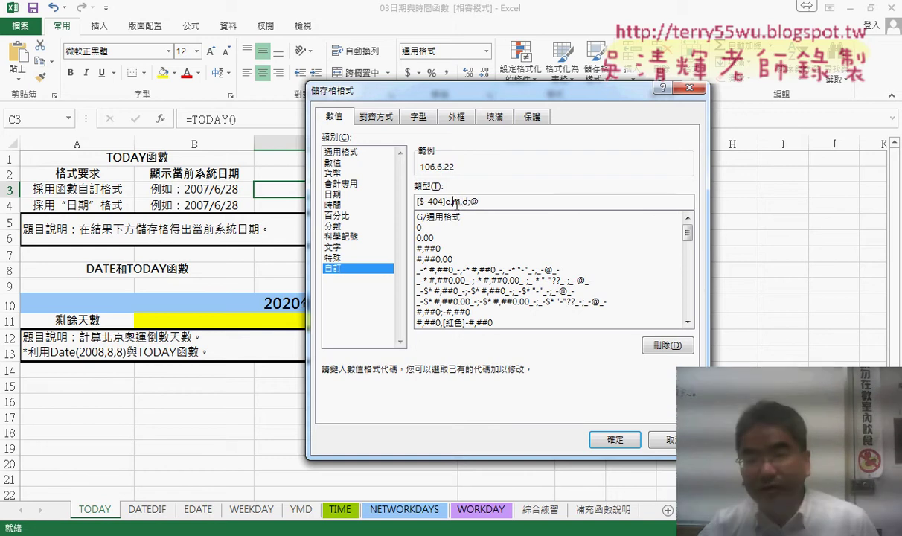
{"action": "type", "text": "m"}
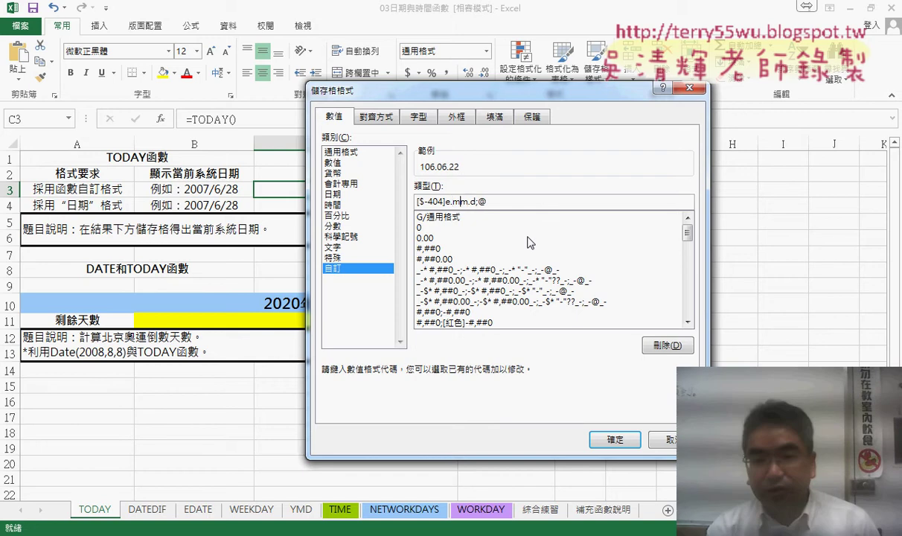
{"action": "key", "text": "Right"}
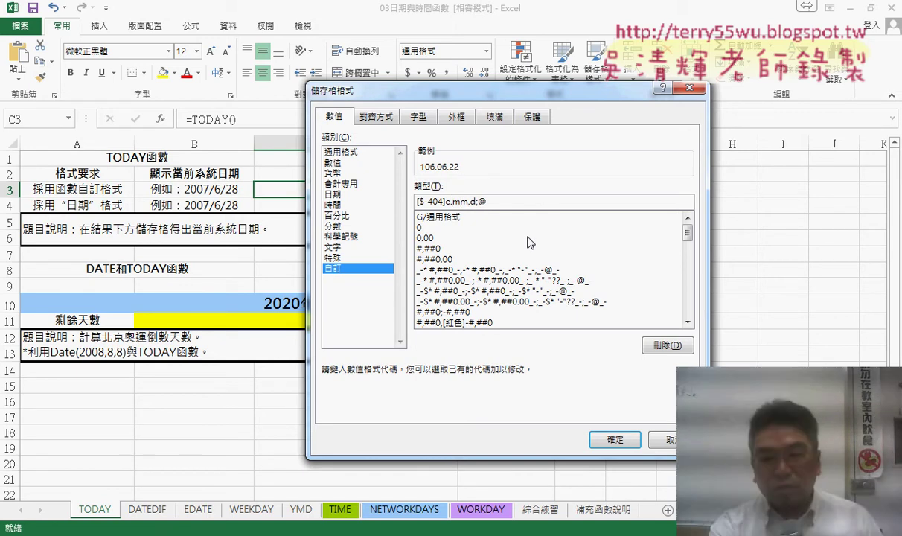
{"action": "type", "text": "d"}
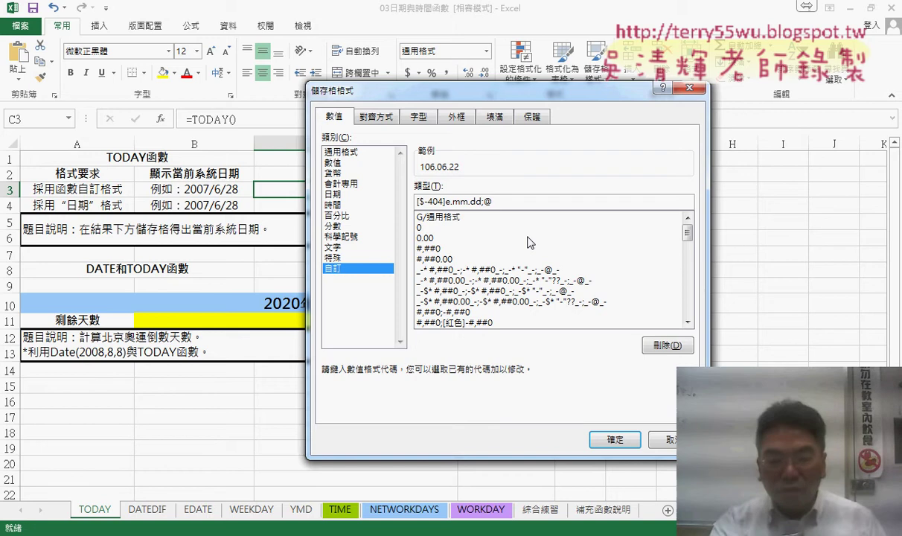
{"action": "type", "text": ")"}
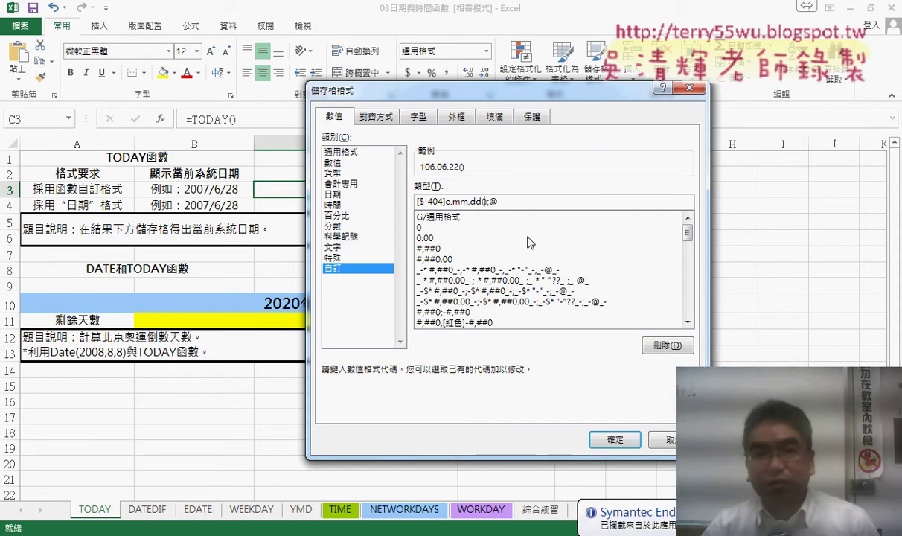
{"action": "type", "text": "aa"}
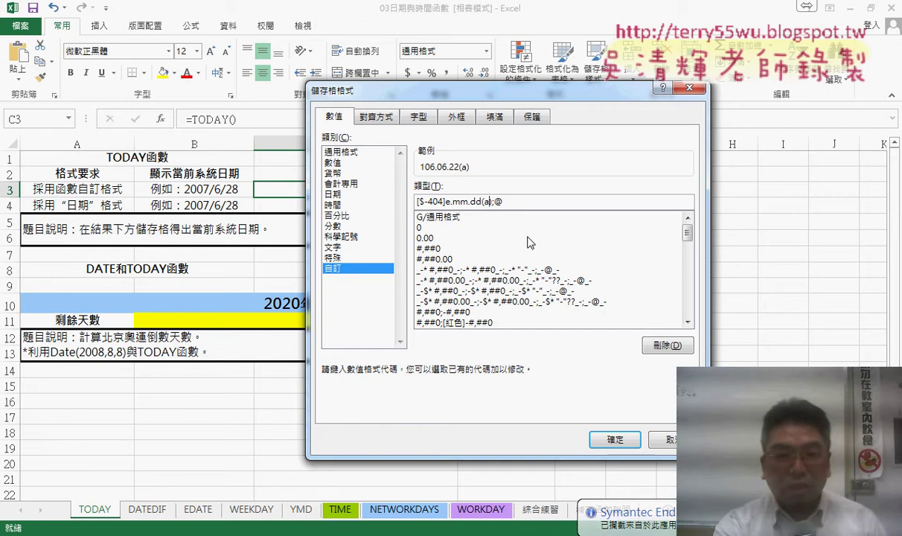
{"action": "type", "text": "a"}
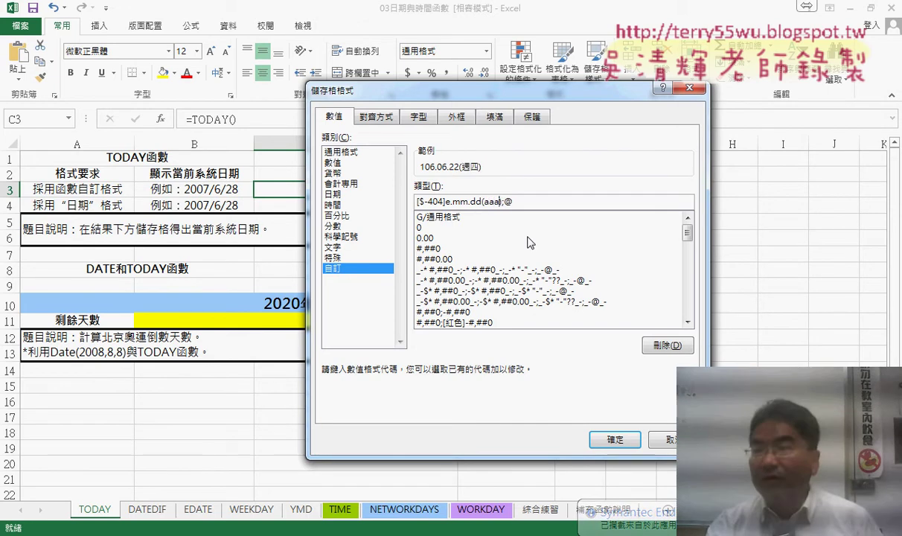
{"action": "type", "text": "a"}
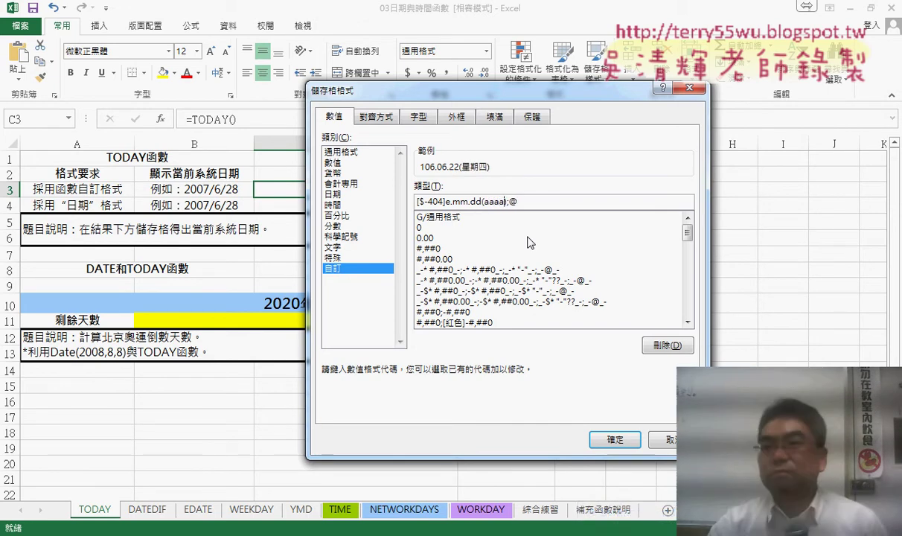
{"action": "key", "text": "BackSpace"}
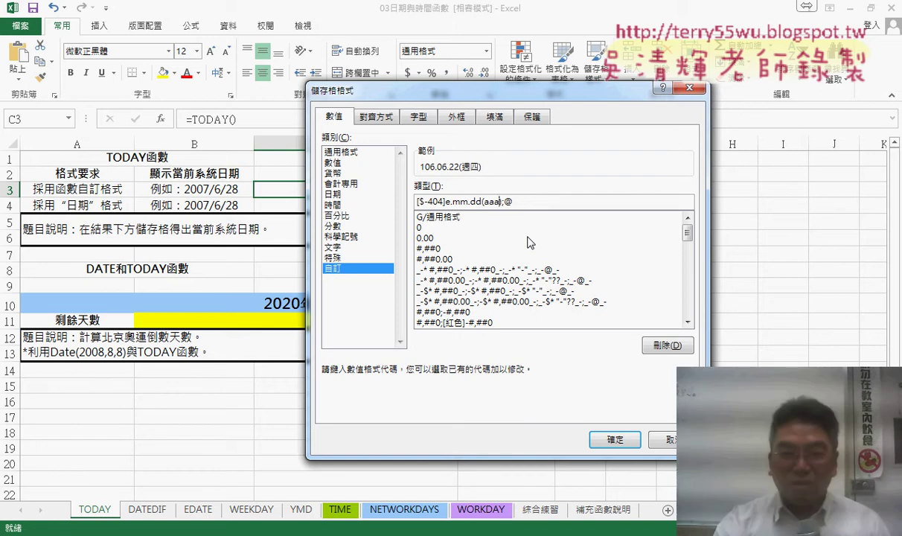
{"action": "left_click", "coordinate": [612, 437]}
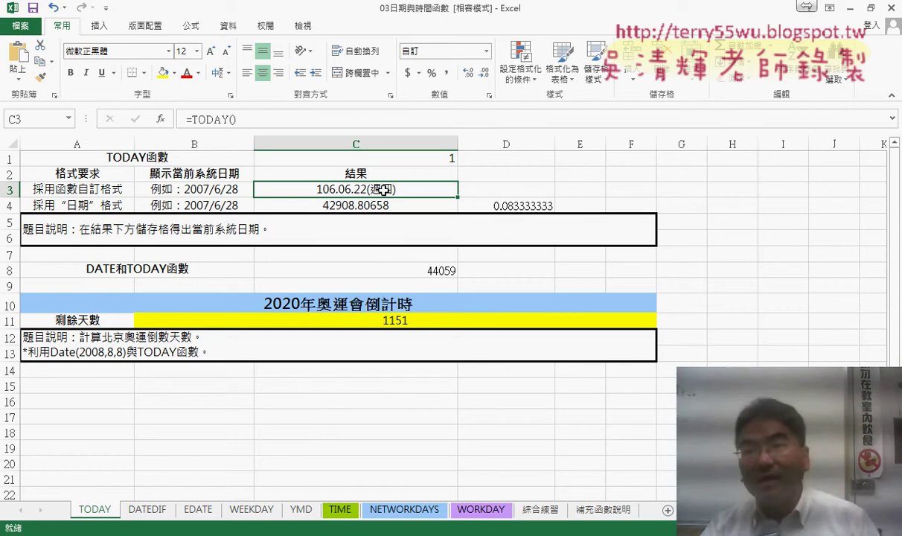
Bring up the context menu for C3, now showing 106.06.22(週四).
{"action": "right_click", "coordinate": [383, 190]}
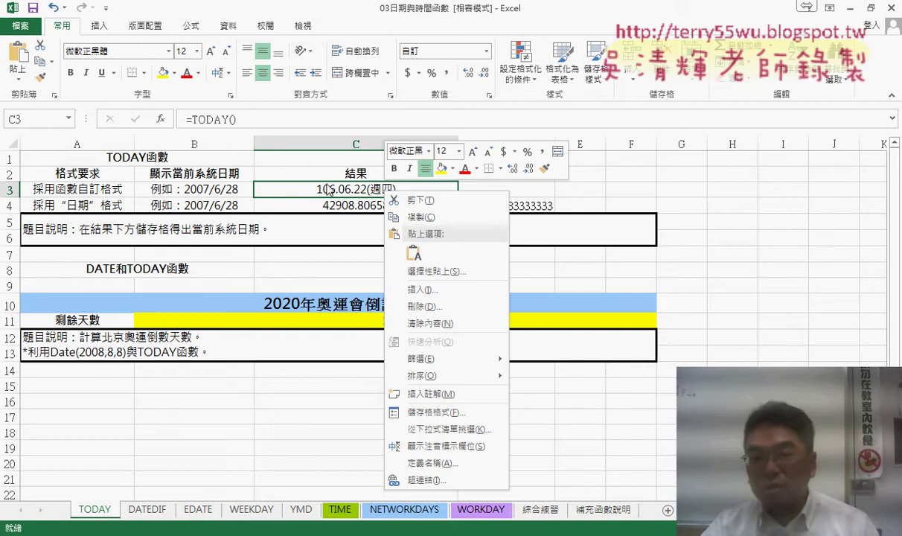
Reformat C3 as a 西曆 Date with the 週三 weekday type, previewing 週四.
{"action": "left_click", "coordinate": [436, 412]}
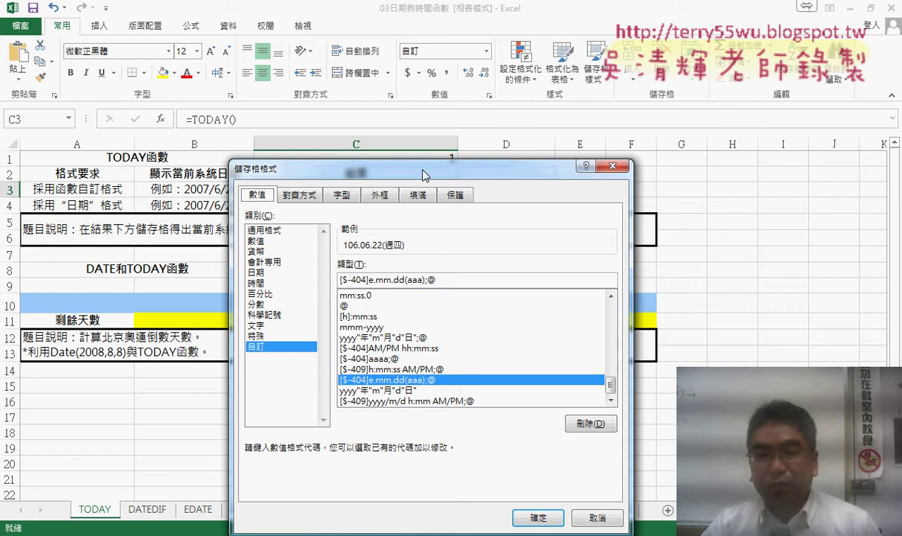
{"action": "left_click_drag", "start_coordinate": [401, 168], "coordinate": [403, 208]}
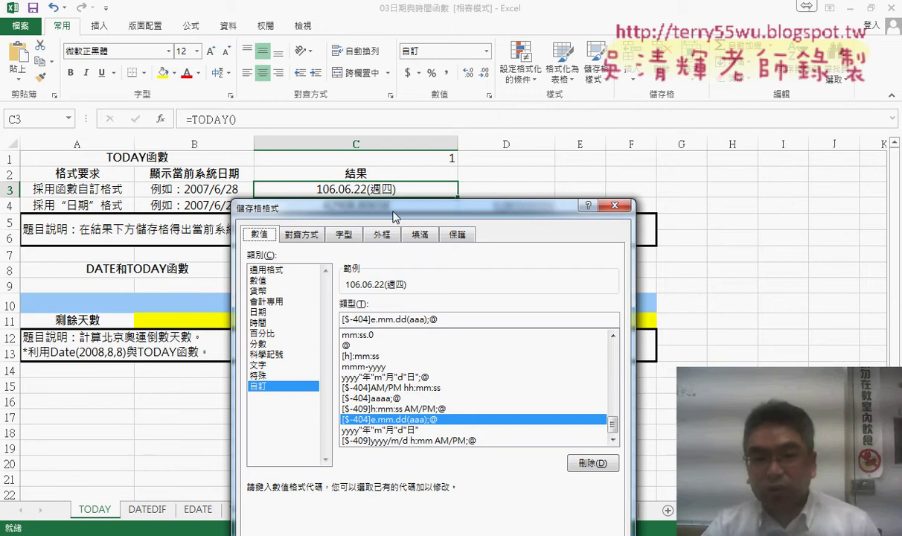
{"action": "left_click_drag", "start_coordinate": [374, 207], "coordinate": [377, 103]}
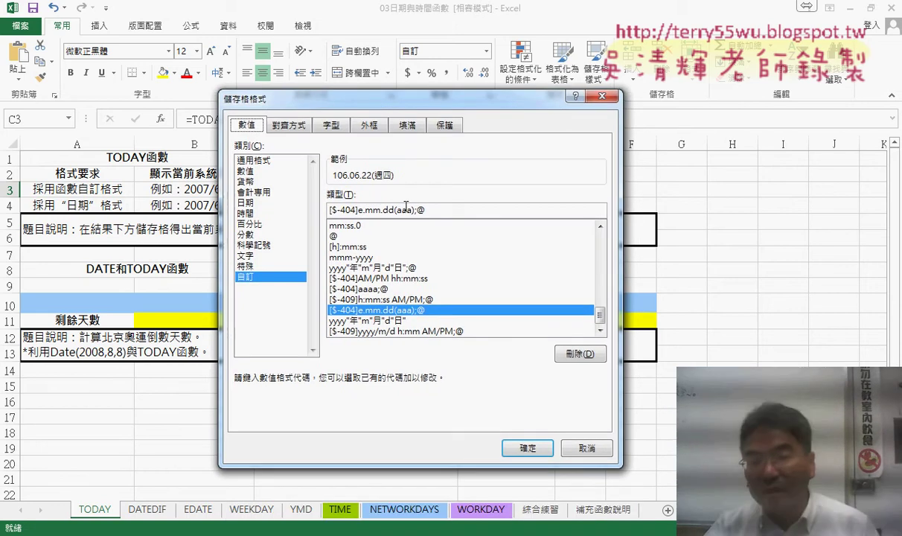
{"action": "left_click", "coordinate": [252, 205]}
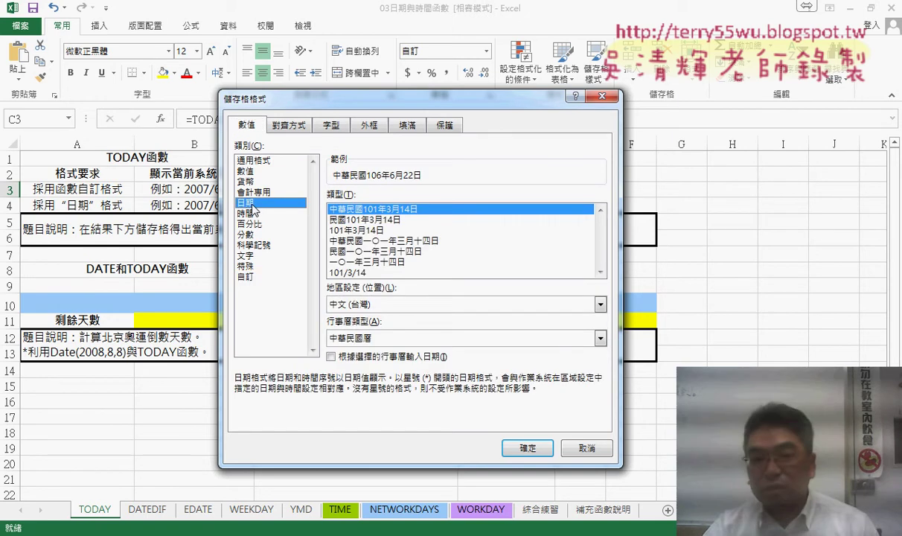
{"action": "left_click", "coordinate": [357, 338]}
{"action": "left_click", "coordinate": [353, 365]}
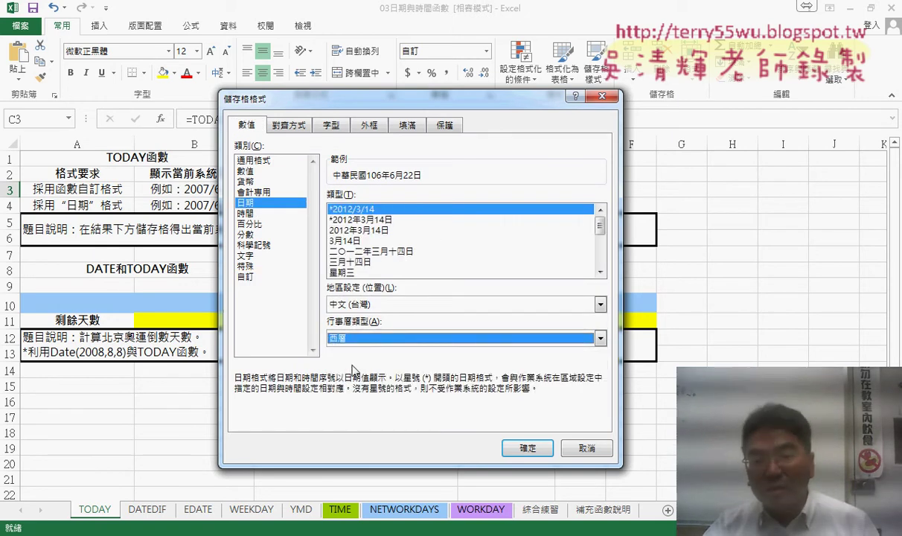
{"action": "double_click", "coordinate": [600, 271]}
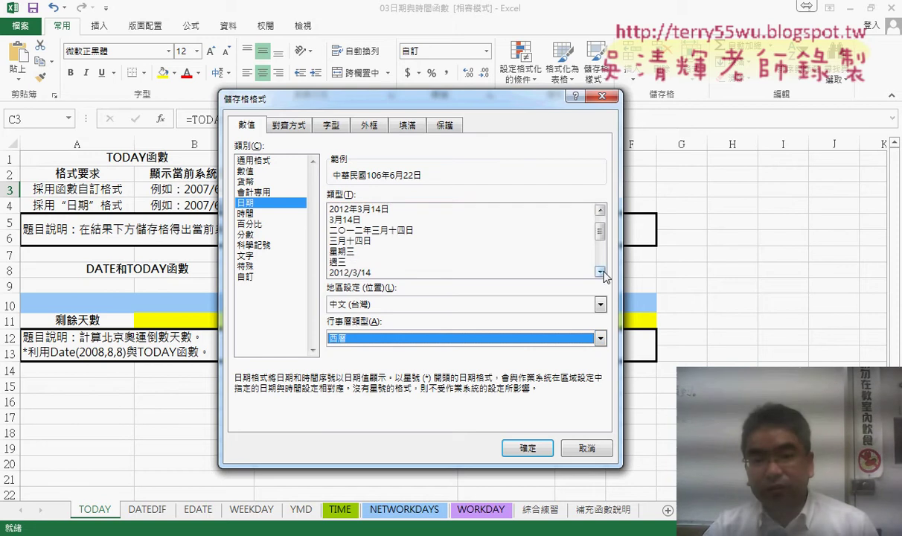
{"action": "left_click", "coordinate": [363, 262]}
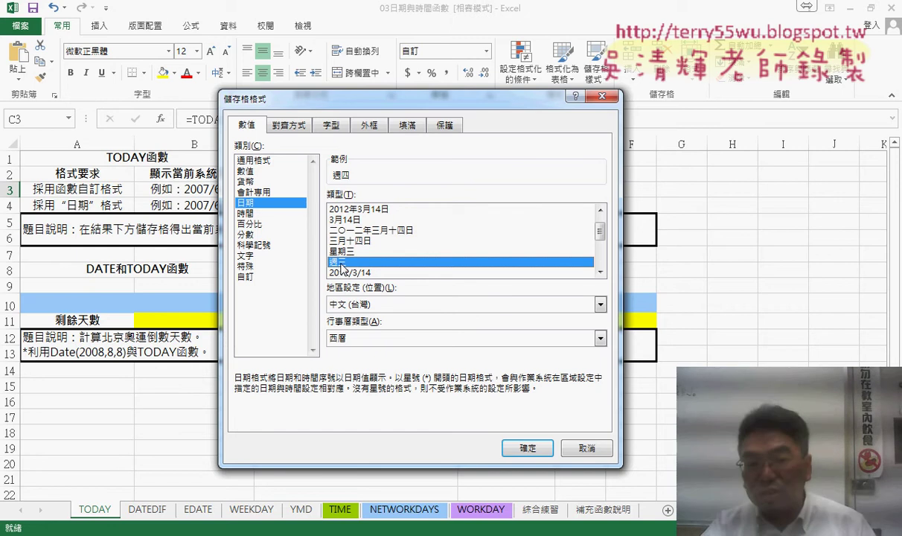
Inspect the custom code [$-404]aaa;@, highlighting its aaa weekday part and locale prefix.
{"action": "left_click", "coordinate": [250, 278]}
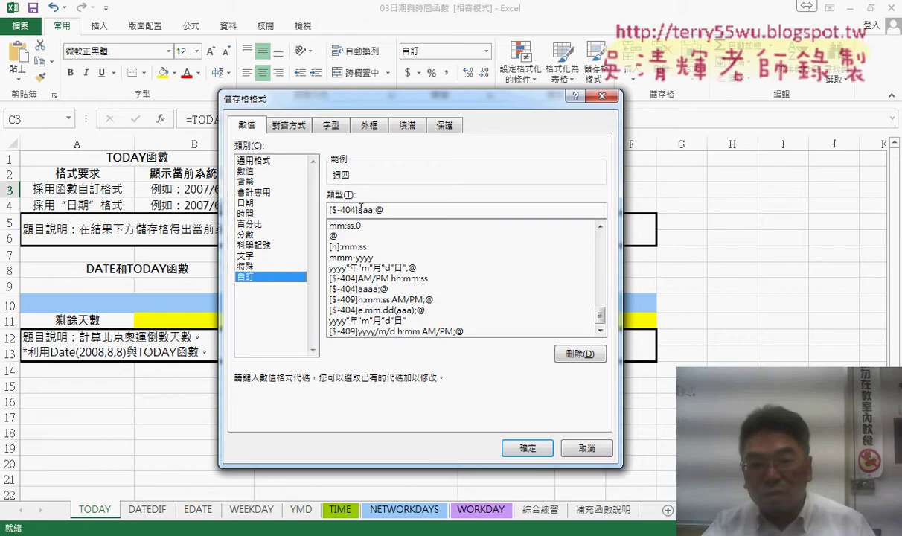
{"action": "left_click_drag", "start_coordinate": [358, 210], "coordinate": [372, 210]}
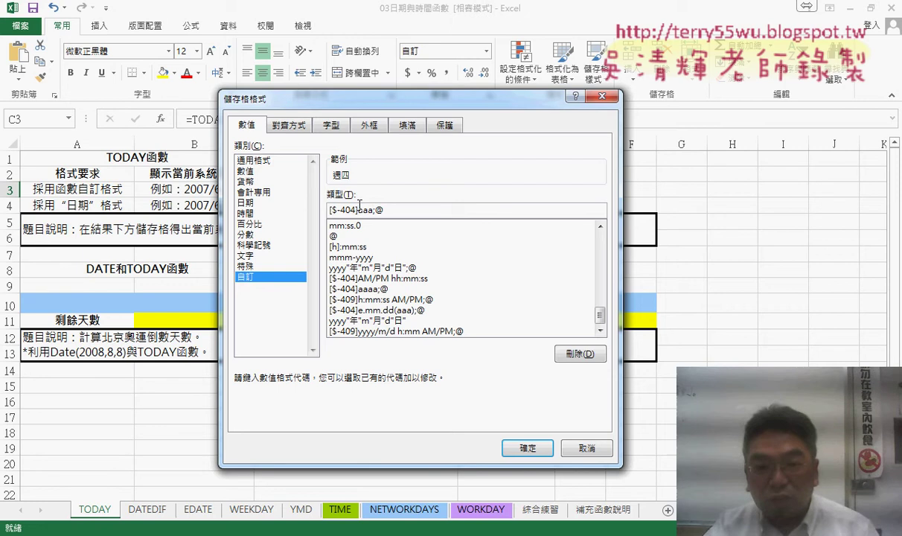
{"action": "left_click_drag", "start_coordinate": [358, 210], "coordinate": [312, 212]}
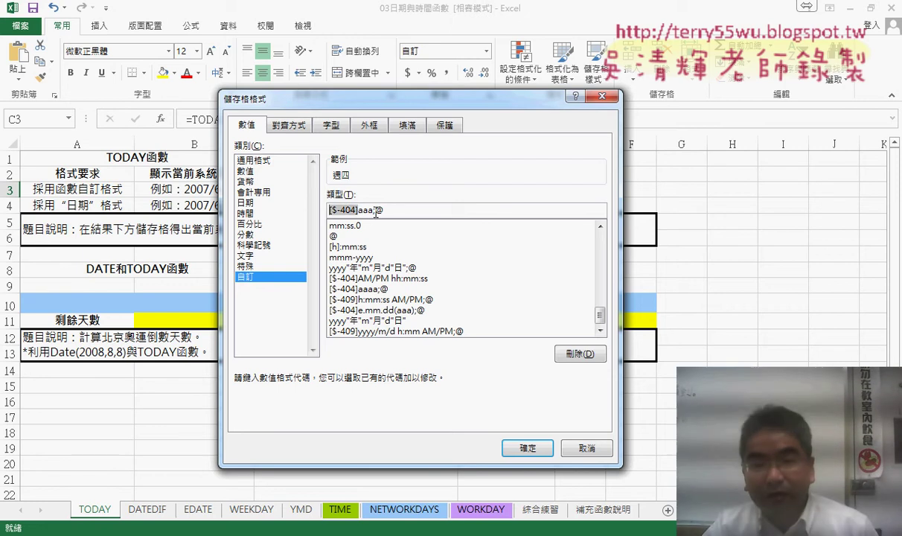
{"action": "left_click", "coordinate": [374, 211]}
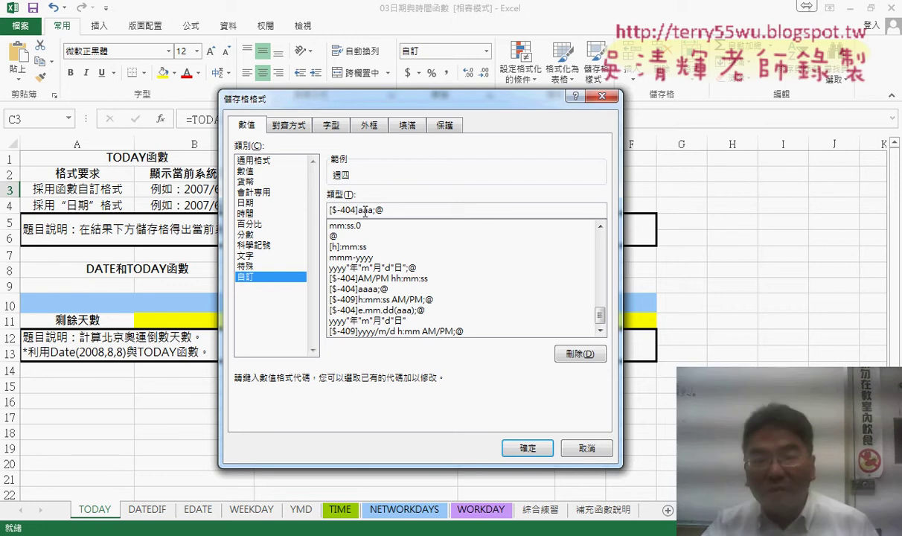
{"action": "left_click", "coordinate": [361, 210]}
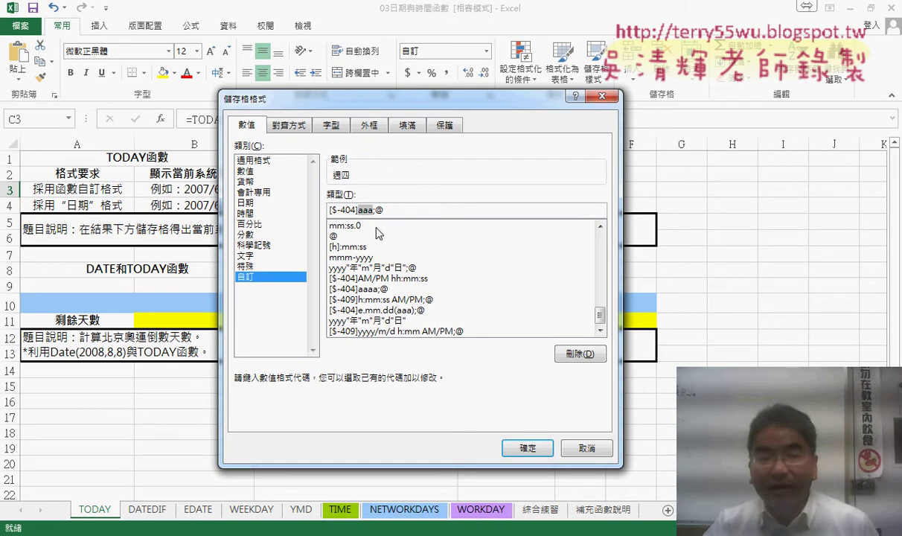
Check that the 星期三 format uses aaaa, then cancel without changes.
{"action": "left_click", "coordinate": [252, 204]}
{"action": "left_click", "coordinate": [343, 260]}
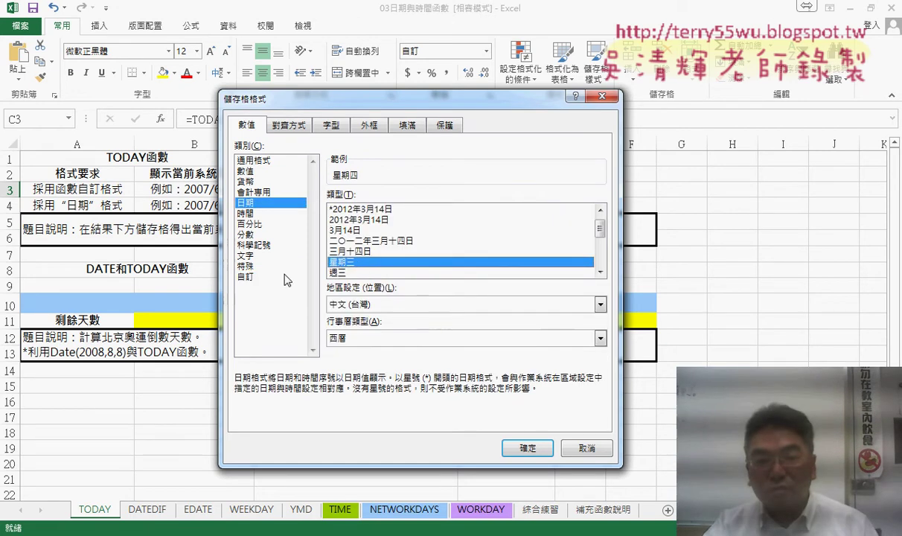
{"action": "left_click", "coordinate": [250, 275]}
{"action": "left_click_drag", "start_coordinate": [380, 212], "coordinate": [358, 211]}
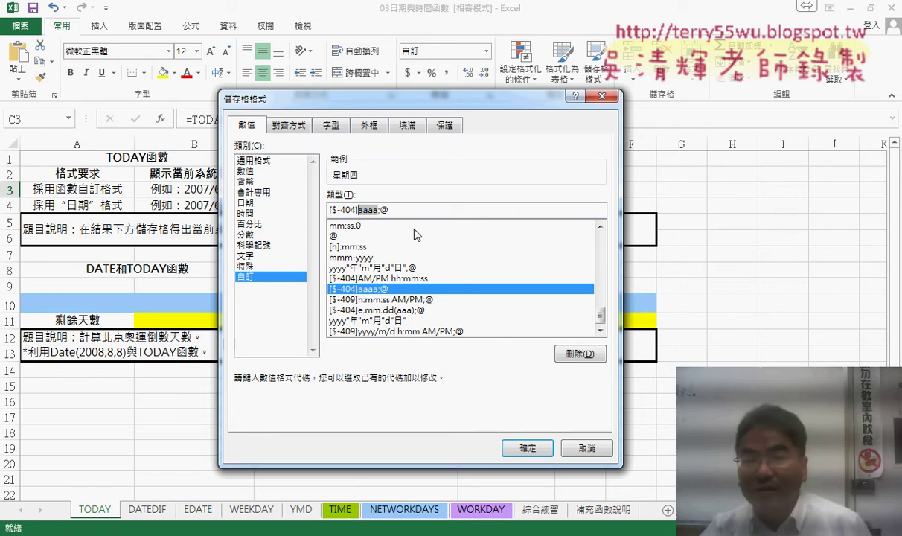
{"action": "left_click", "coordinate": [587, 448]}
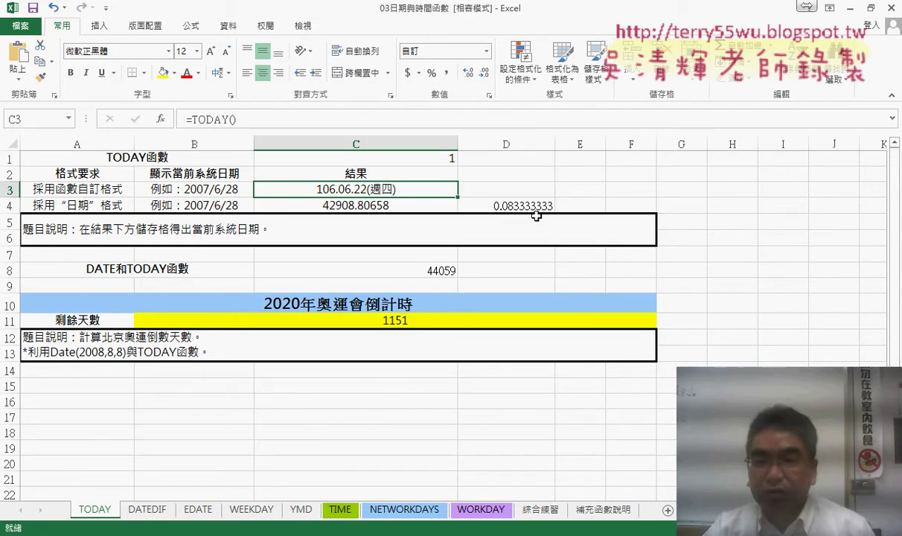
Enter headers 民國, 月, 日 and 周幾 in E2:H2.
{"action": "left_click", "coordinate": [511, 189]}
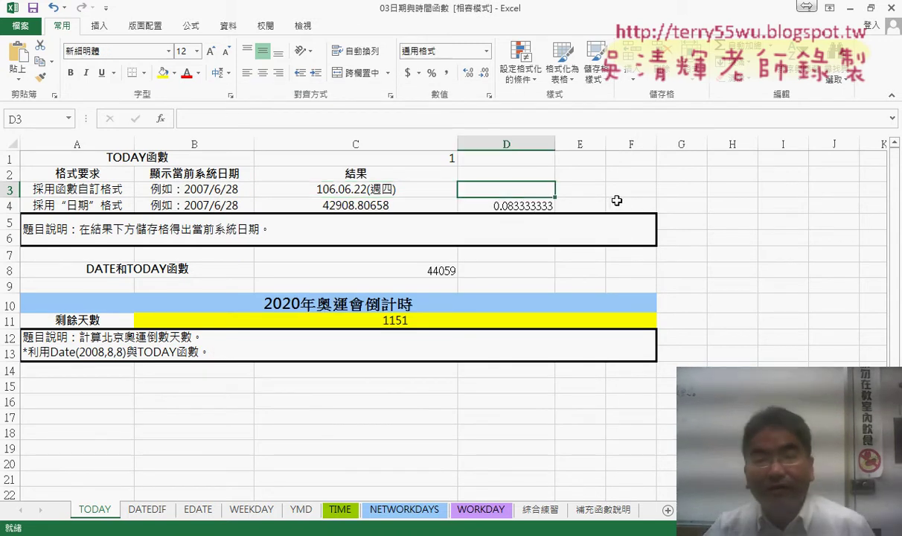
{"action": "left_click", "coordinate": [588, 172]}
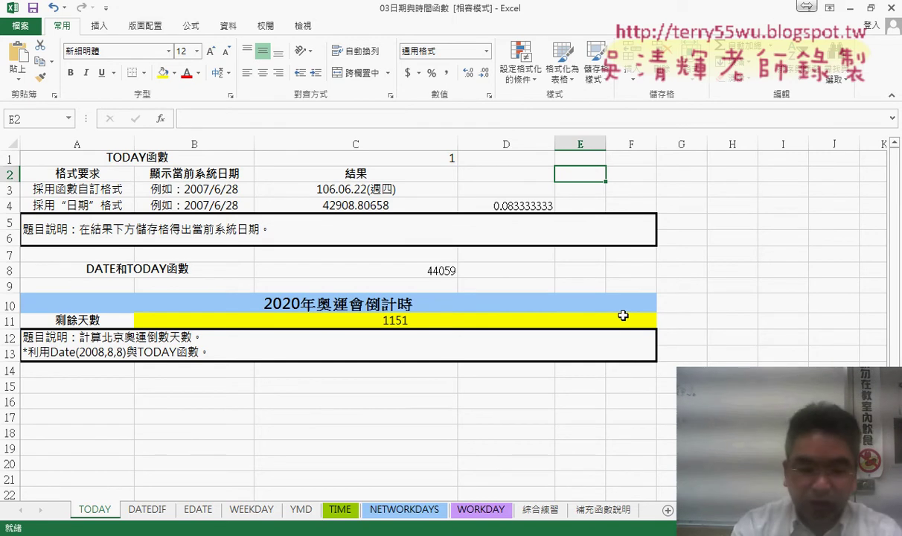
{"action": "type", "text": "民國"}
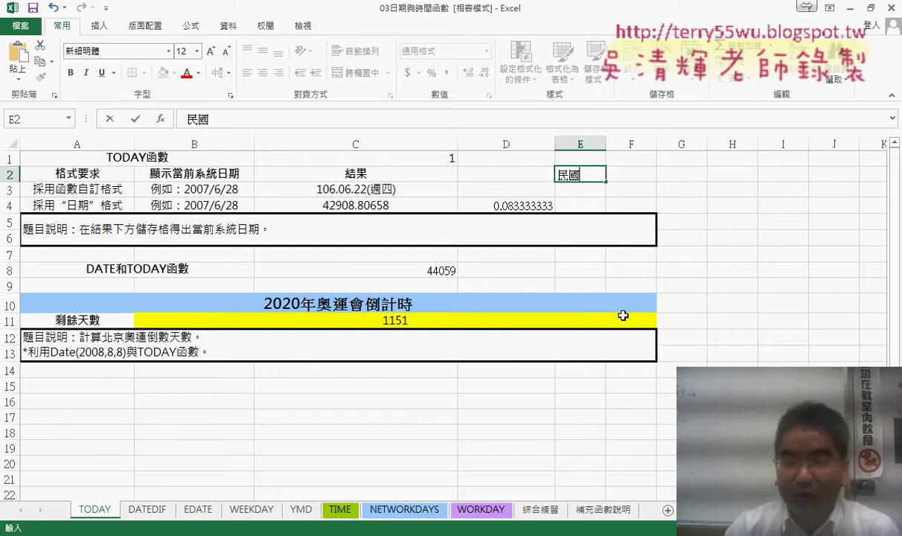
{"action": "key", "text": "Tab"}
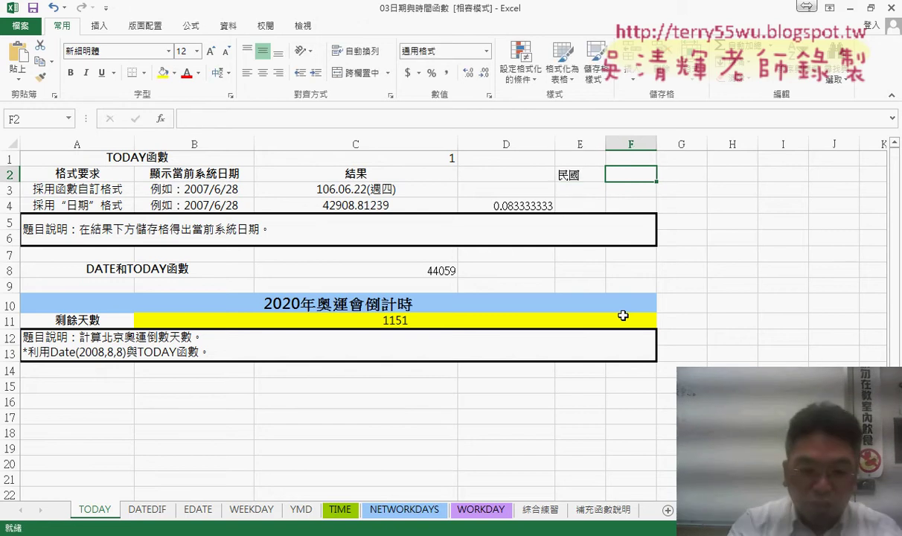
{"action": "type", "text": "月"}
{"action": "key", "text": "Tab"}
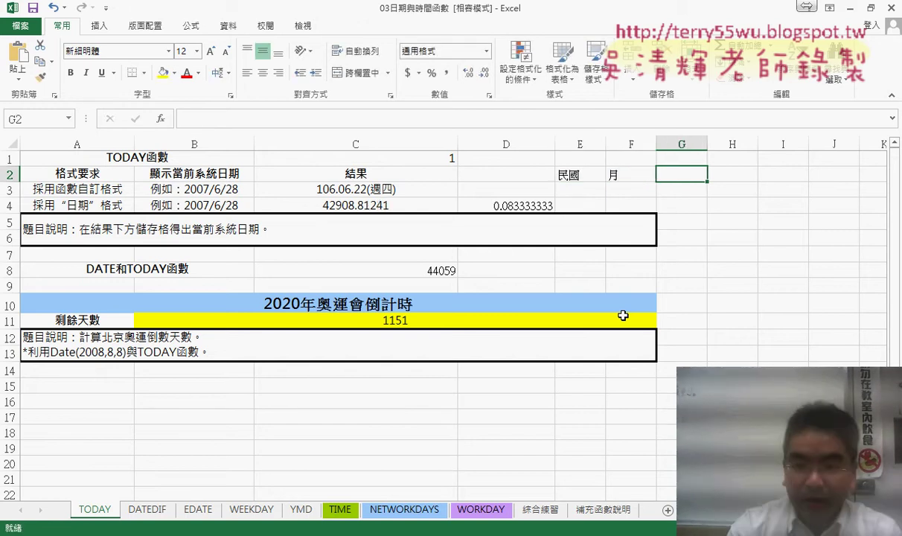
{"action": "type", "text": "日"}
{"action": "key", "text": "Tab"}
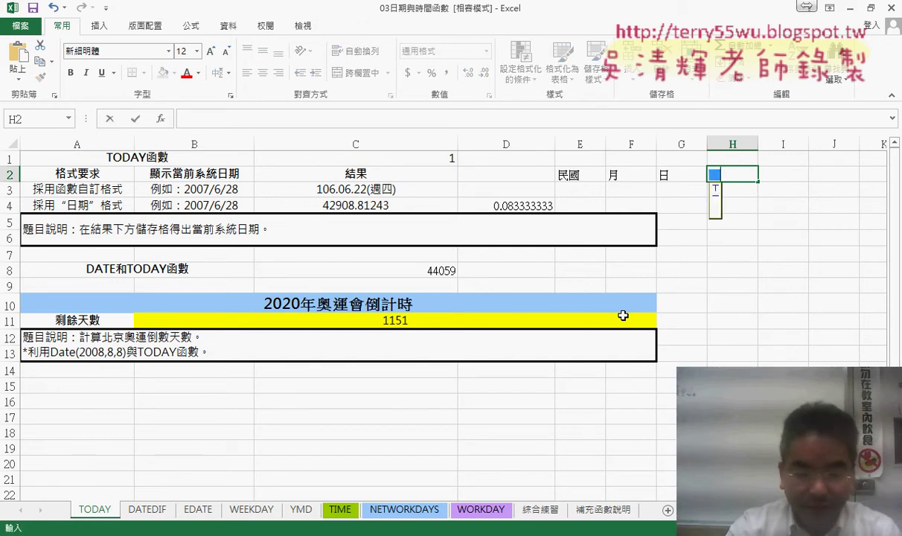
{"action": "type", "text": "星期"}
{"action": "key", "text": "Escape"}
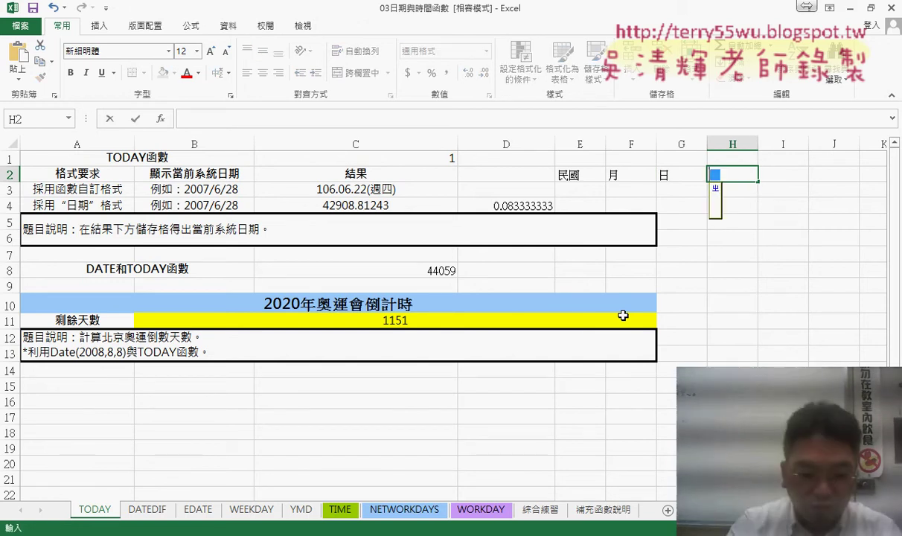
{"action": "type", "text": "洲幾"}
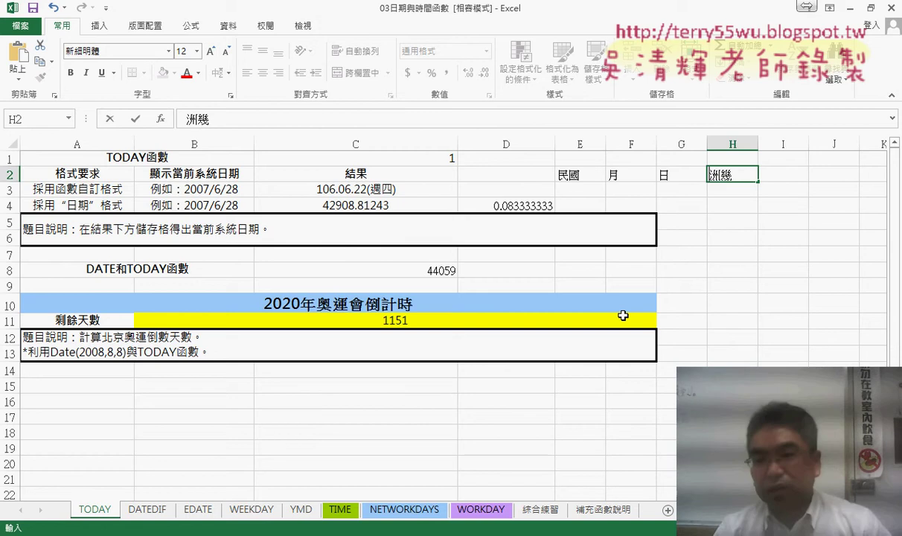
{"action": "key", "text": "Down"}
{"action": "key", "text": "Return"}
{"action": "key", "text": "Return"}
{"action": "key", "text": "Return"}
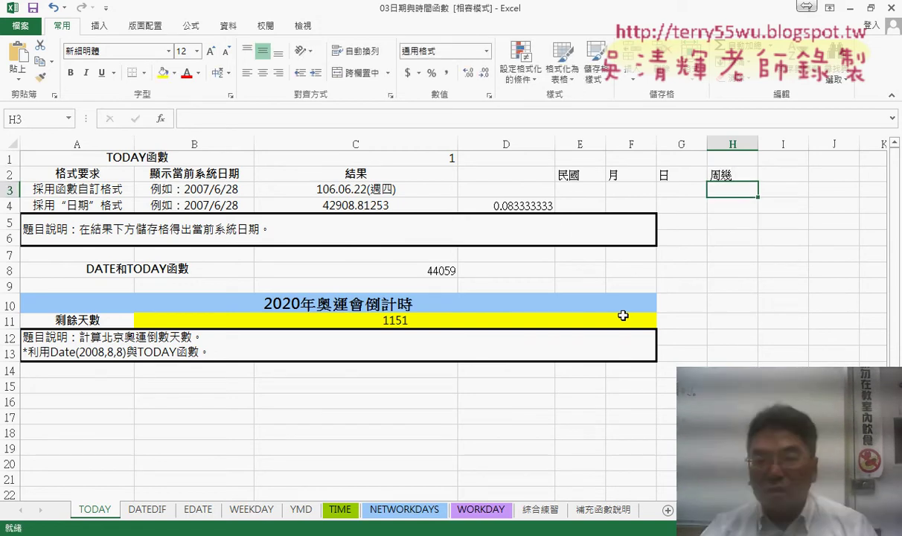
Apply All Borders to E2:H3.
{"action": "left_click_drag", "start_coordinate": [568, 176], "coordinate": [737, 191]}
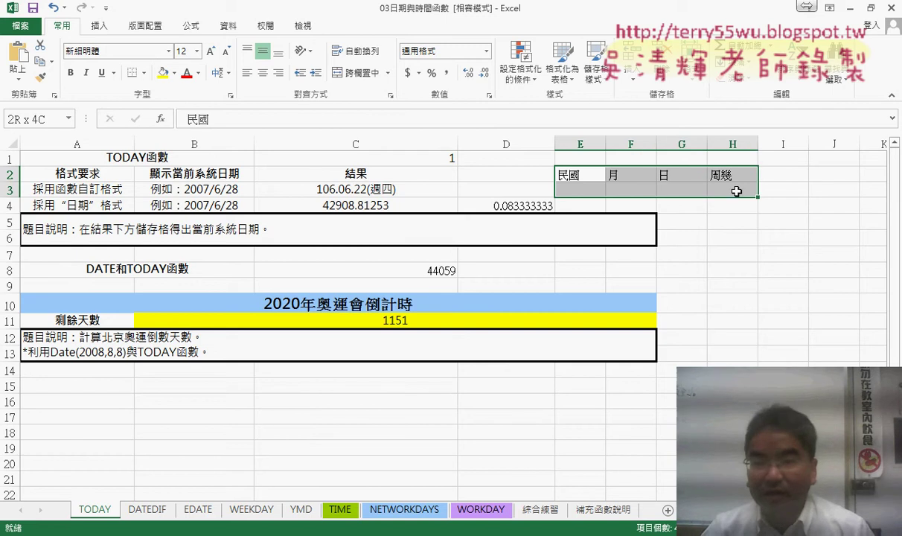
{"action": "left_click", "coordinate": [144, 72]}
{"action": "left_click", "coordinate": [160, 193]}
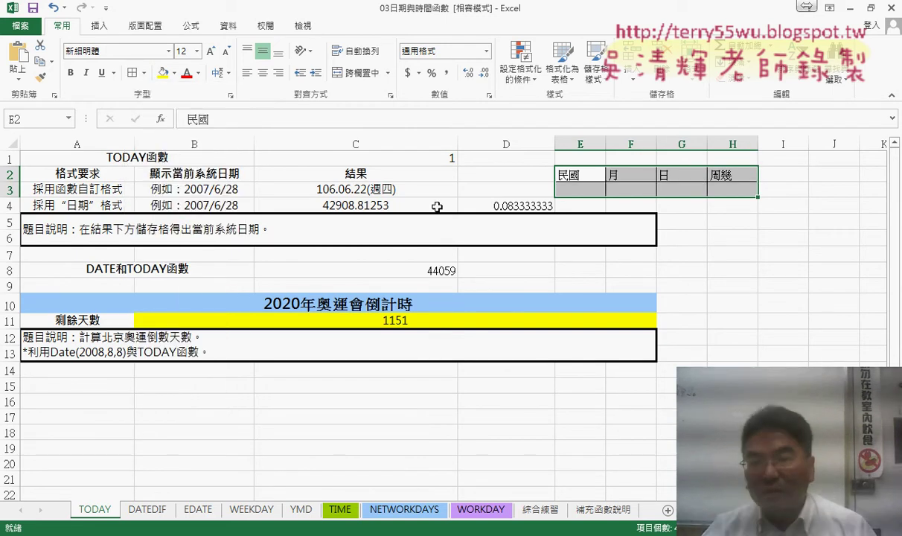
{"action": "left_click", "coordinate": [577, 192]}
{"action": "left_click", "coordinate": [631, 192]}
{"action": "left_click", "coordinate": [682, 192]}
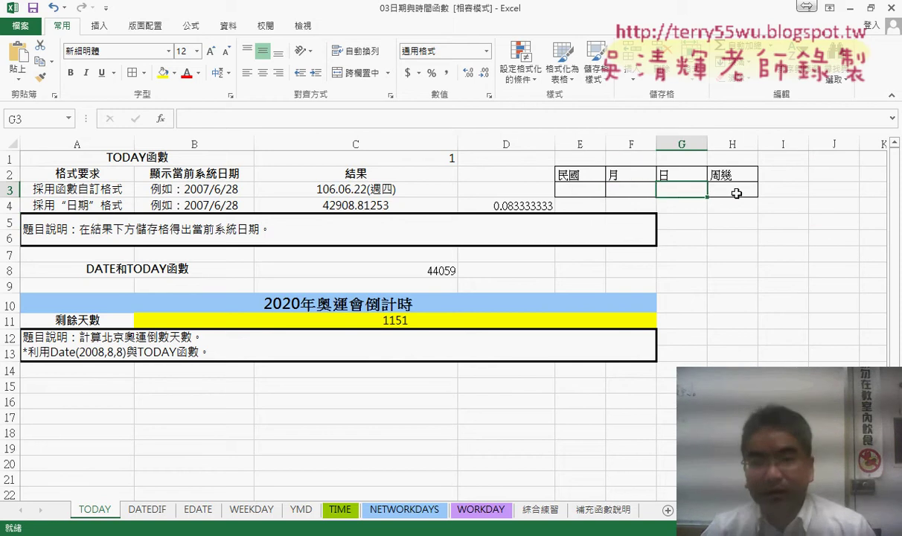
{"action": "left_click", "coordinate": [740, 193]}
{"action": "left_click", "coordinate": [390, 188]}
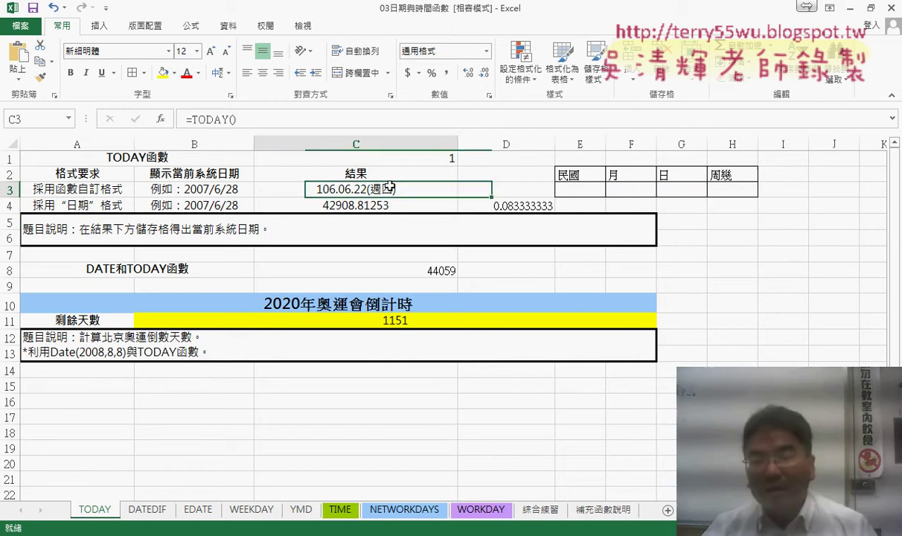
Insert the LEFT text function into E3 via Insert Function's Text category.
{"action": "left_click", "coordinate": [574, 193]}
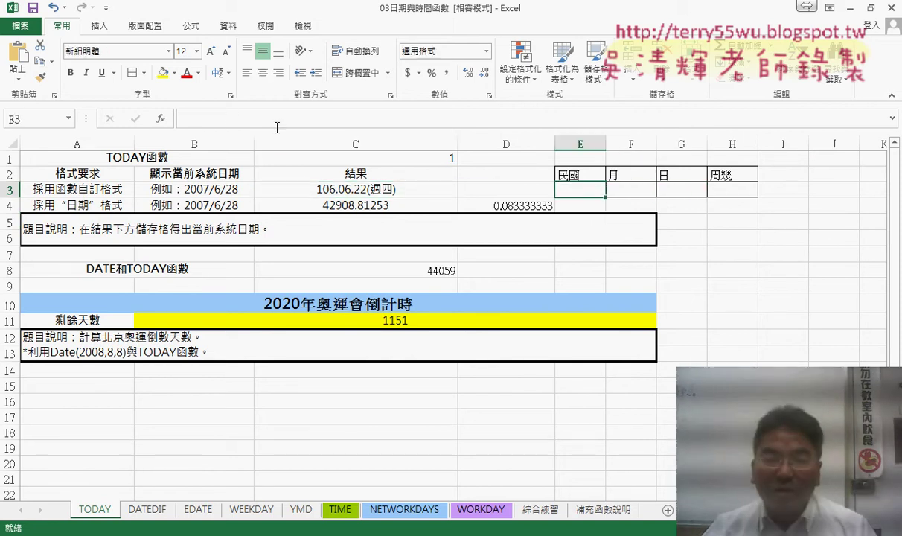
{"action": "left_click", "coordinate": [160, 118]}
{"action": "mouse_move", "coordinate": [470, 127]}
{"action": "left_mouse_down"}
{"action": "mouse_move", "coordinate": [458, 151]}
{"action": "mouse_move", "coordinate": [340, 208]}
{"action": "left_mouse_up"}
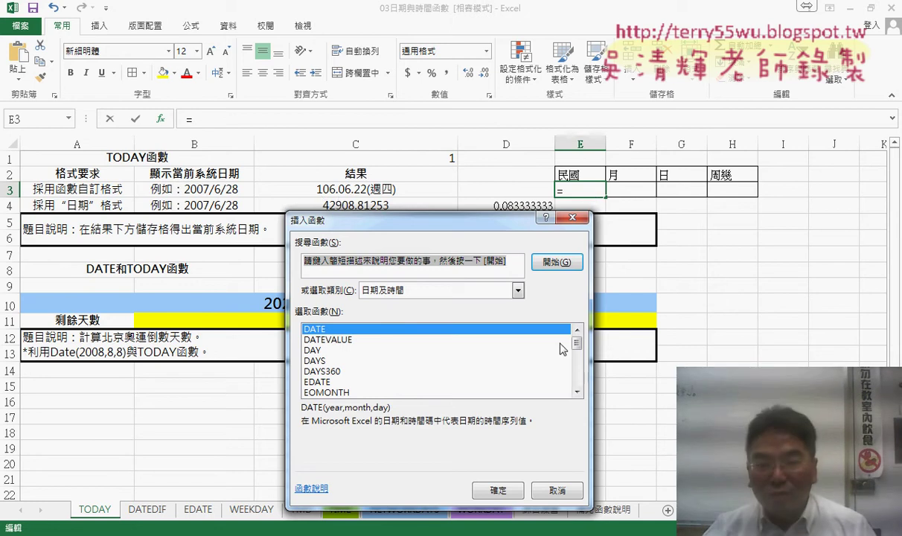
{"action": "left_click", "coordinate": [518, 291]}
{"action": "left_click", "coordinate": [417, 376]}
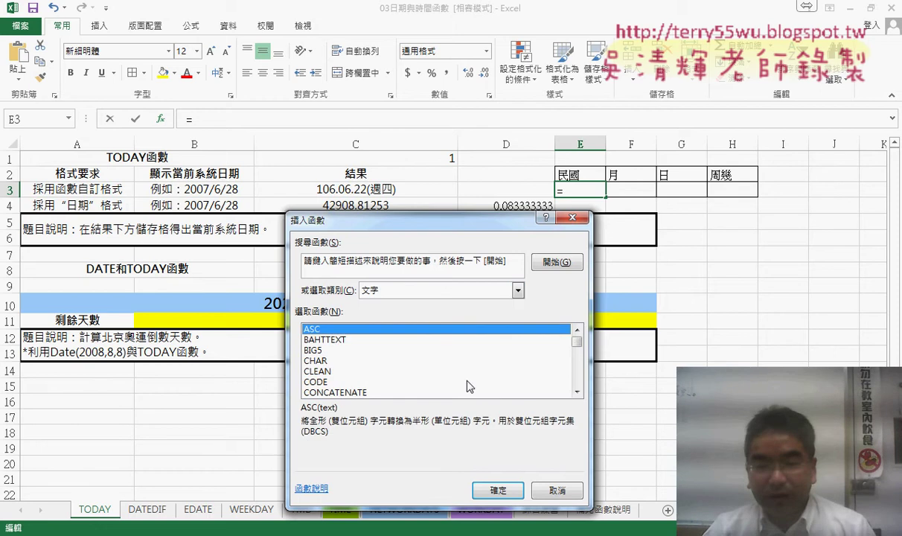
{"action": "left_click_drag", "start_coordinate": [577, 341], "coordinate": [578, 357]}
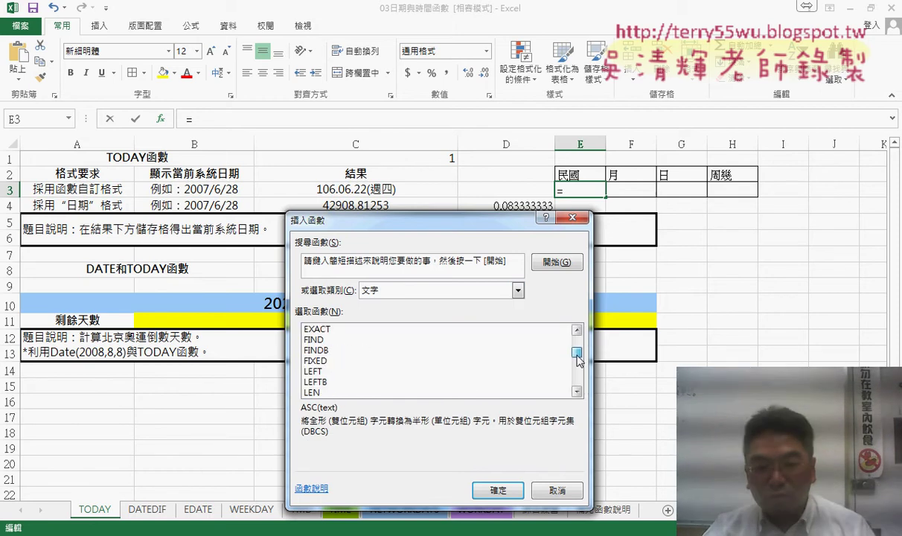
{"action": "double_click", "coordinate": [314, 371]}
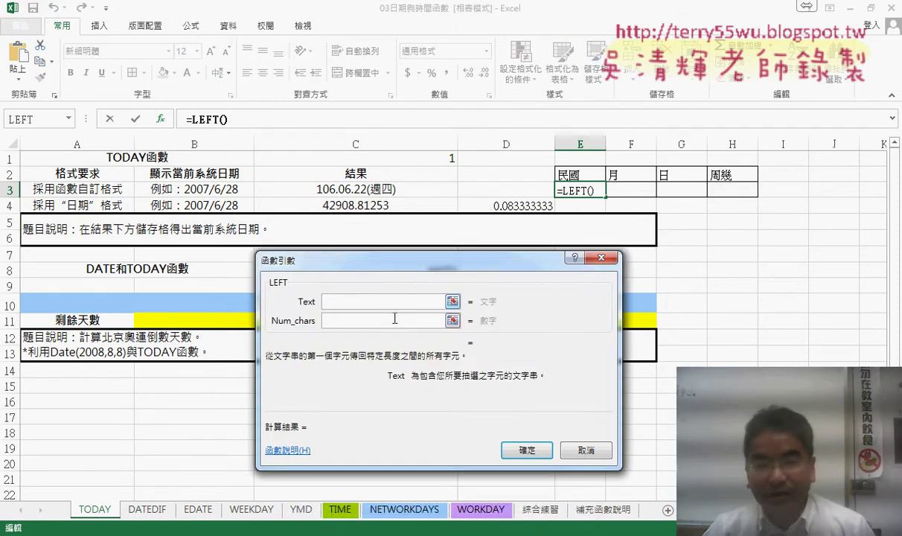
Try LEFT(C3,3), note it returns 429 from serial 42908, and cancel.
{"action": "left_click", "coordinate": [356, 189]}
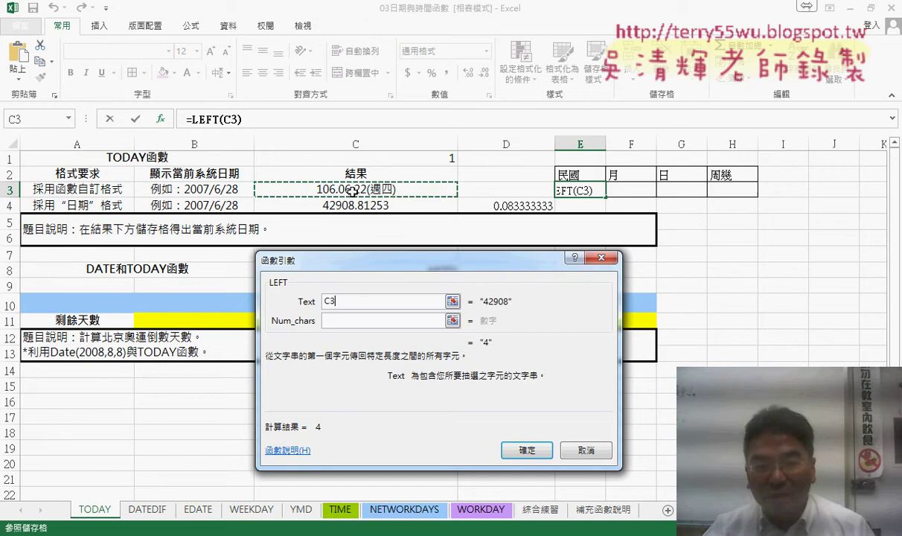
{"action": "left_click", "coordinate": [358, 322]}
{"action": "type", "text": "3"}
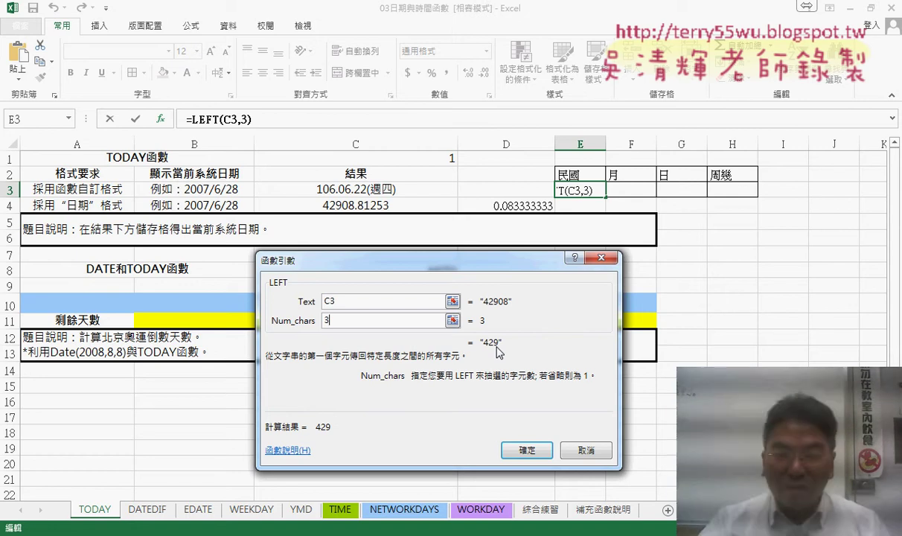
{"action": "left_click_drag", "start_coordinate": [316, 194], "coordinate": [375, 194]}
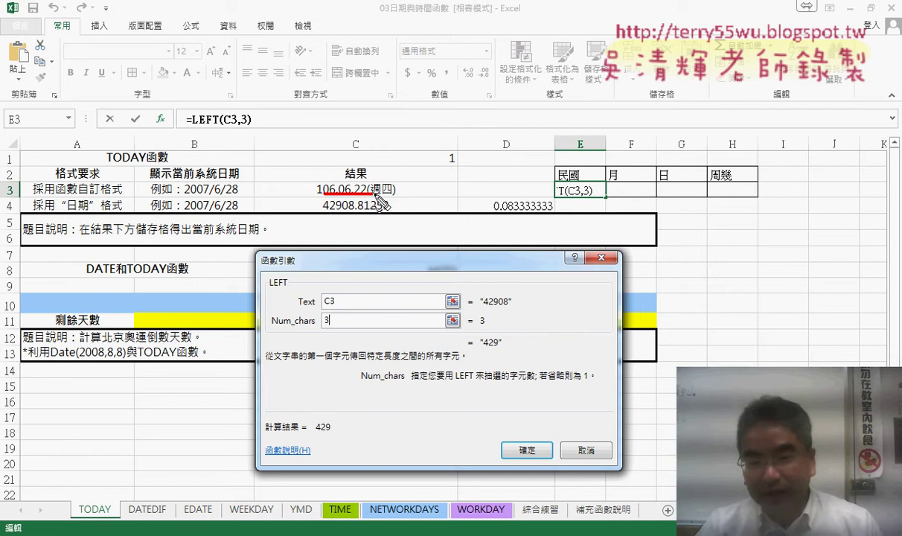
{"action": "left_click_drag", "start_coordinate": [489, 306], "coordinate": [508, 304]}
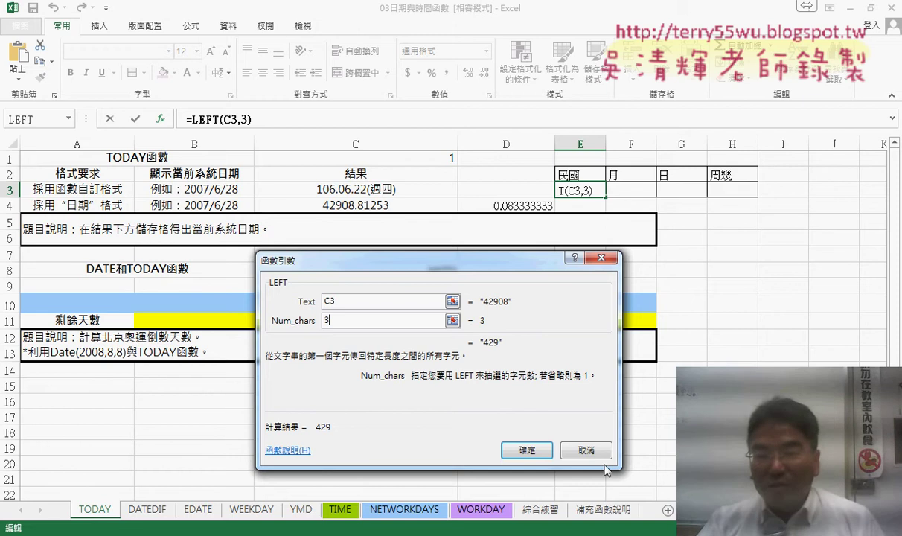
{"action": "left_click", "coordinate": [587, 451]}
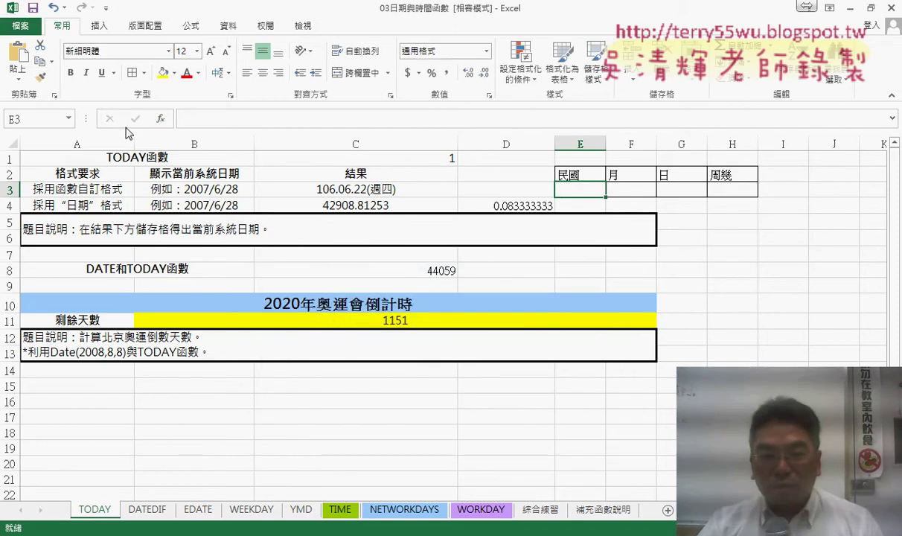
Enter =YEAR(C3)-1911 in E3 using the YEAR function plus a formula-bar edit.
{"action": "left_click", "coordinate": [161, 120]}
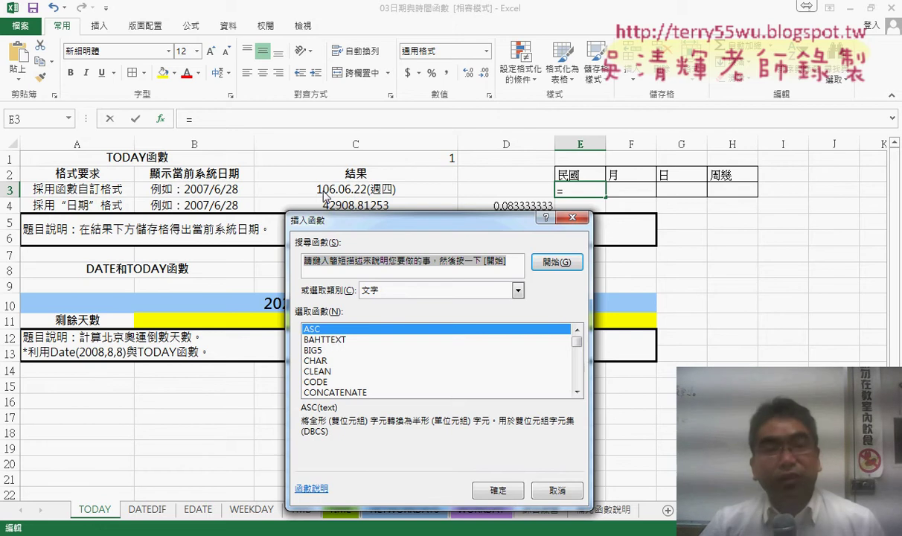
{"action": "left_click", "coordinate": [410, 292]}
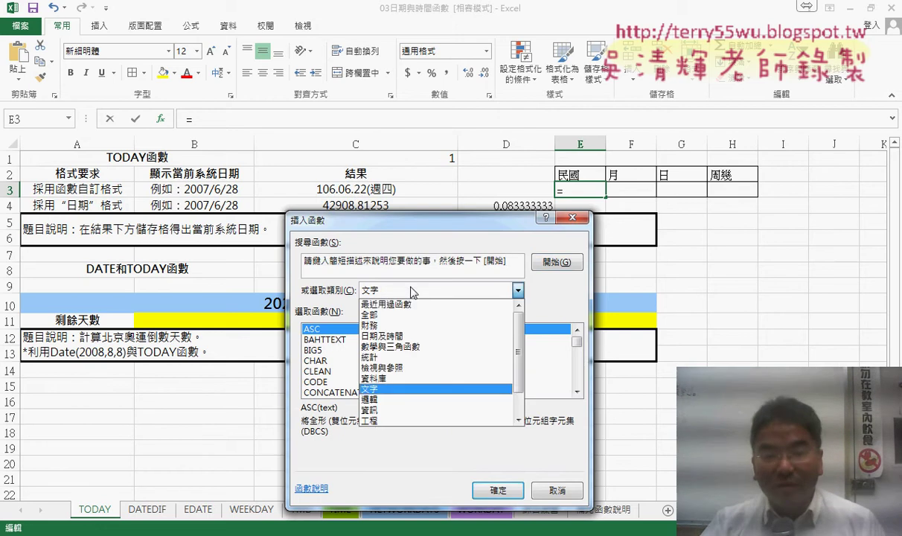
{"action": "left_click", "coordinate": [403, 336]}
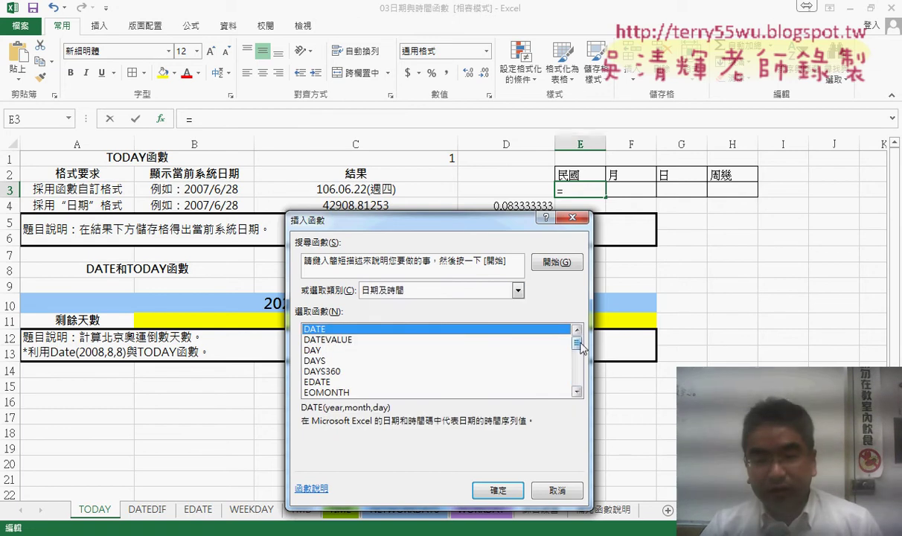
{"action": "left_click_drag", "start_coordinate": [577, 343], "coordinate": [577, 383]}
{"action": "left_click", "coordinate": [316, 382]}
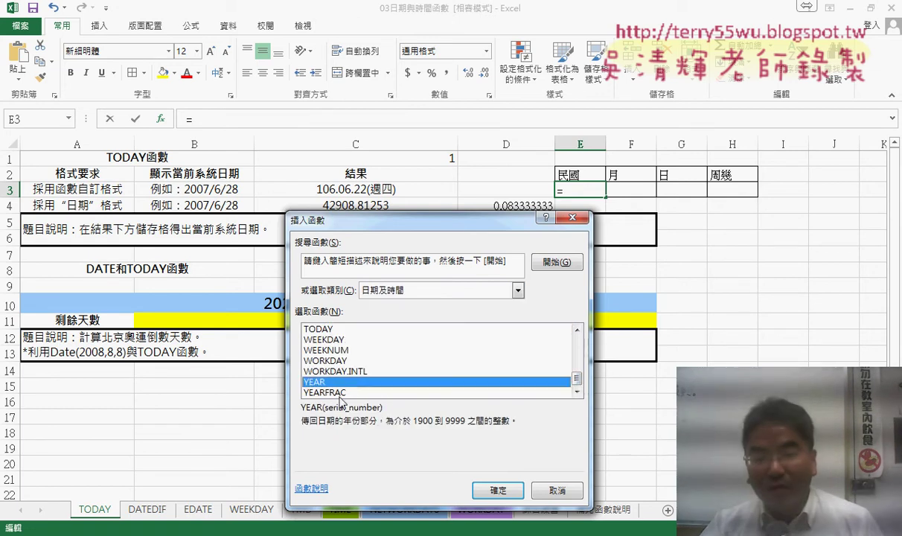
{"action": "left_click", "coordinate": [497, 492]}
{"action": "left_click", "coordinate": [341, 191]}
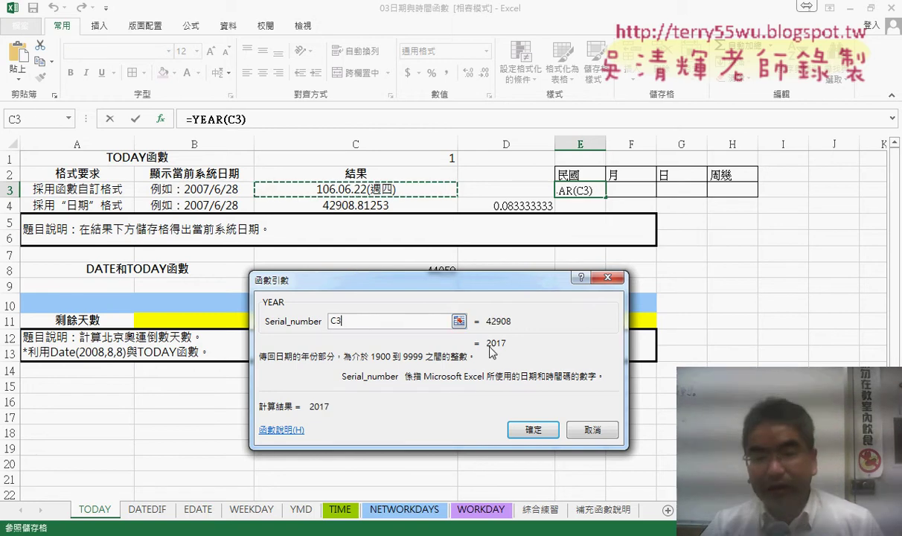
{"action": "left_click", "coordinate": [536, 429]}
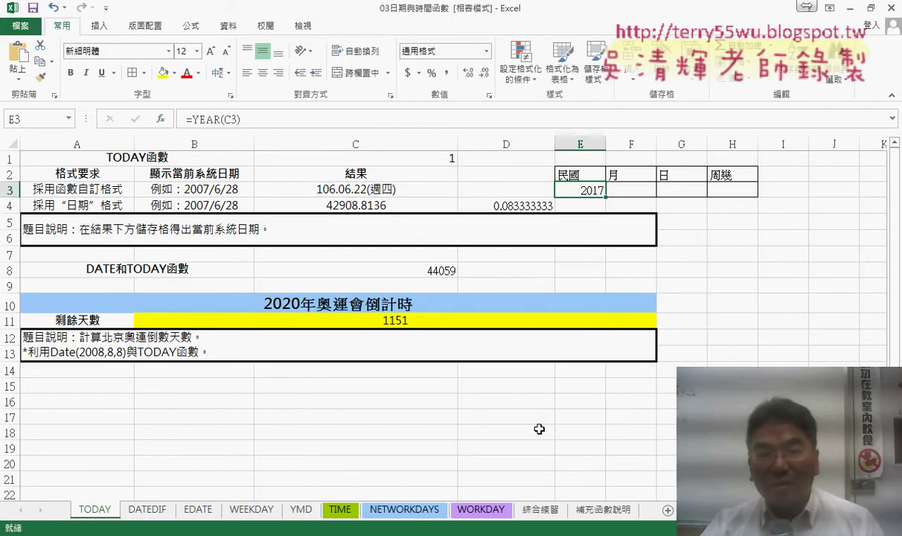
{"action": "left_click", "coordinate": [295, 123]}
{"action": "type", "text": "-"}
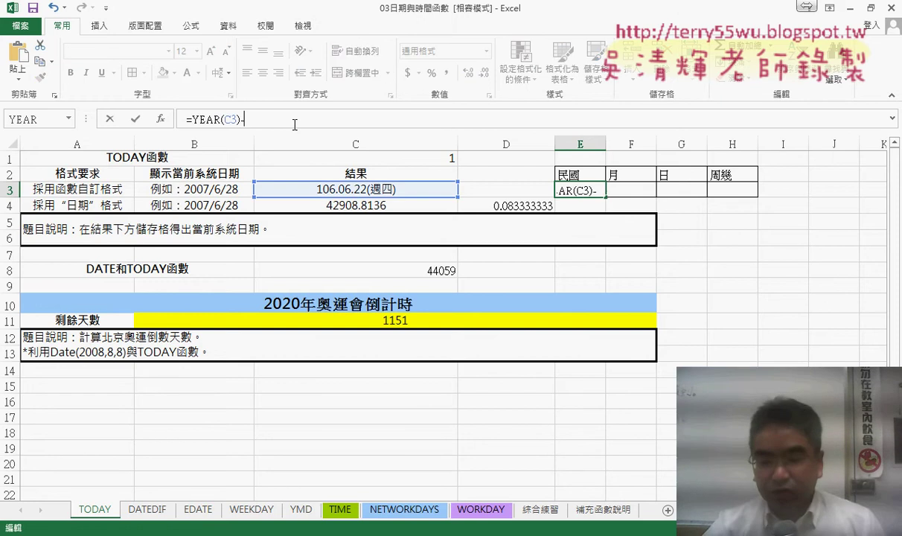
{"action": "type", "text": "1911"}
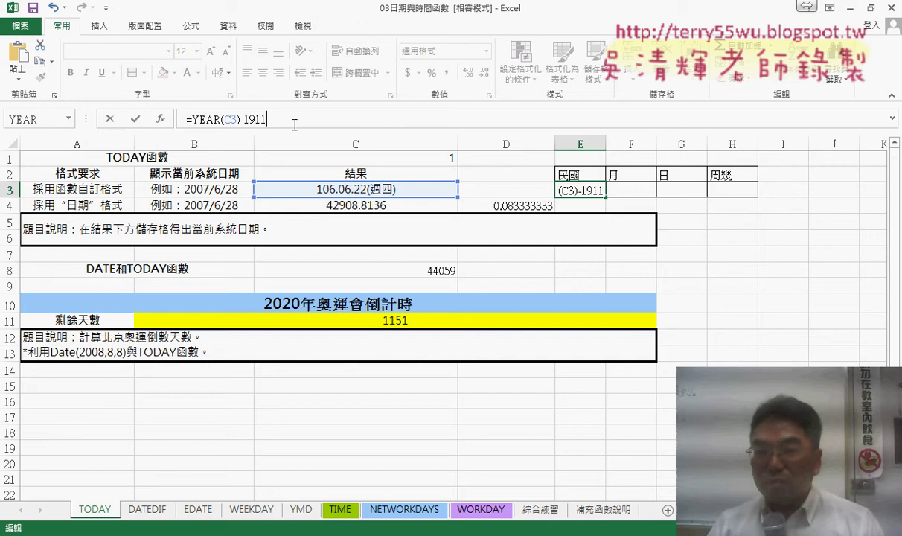
{"action": "key", "text": "Return"}
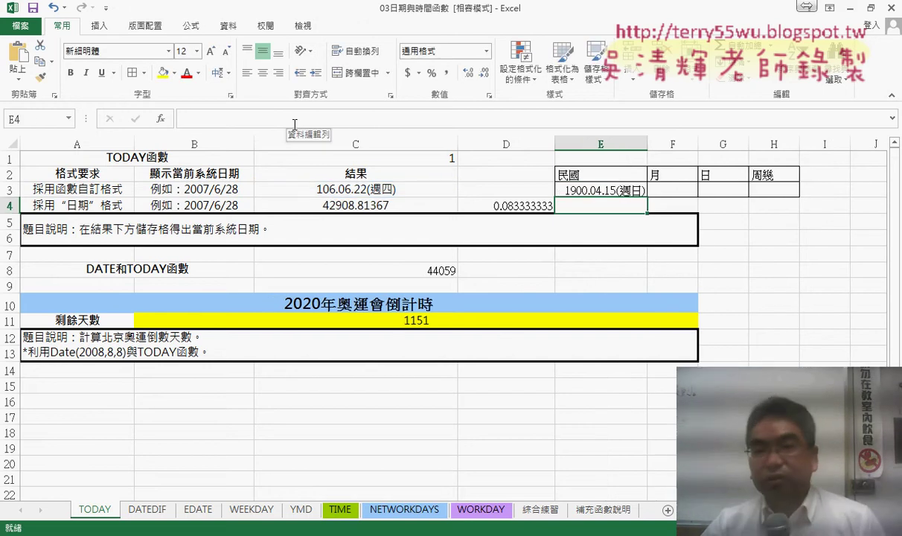
Give E3 the General number format so it shows 106, and narrow column E.
{"action": "left_click", "coordinate": [609, 189]}
{"action": "right_click", "coordinate": [609, 190]}
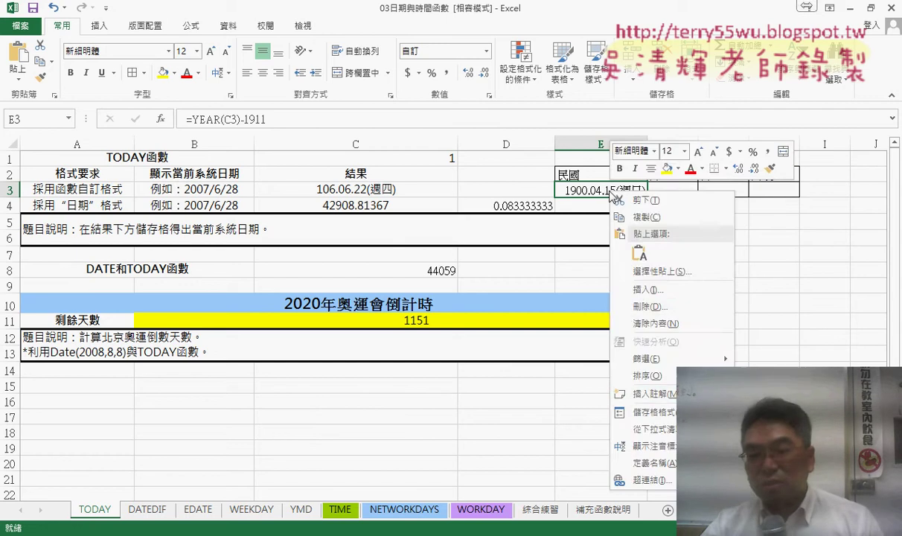
{"action": "left_click", "coordinate": [642, 411]}
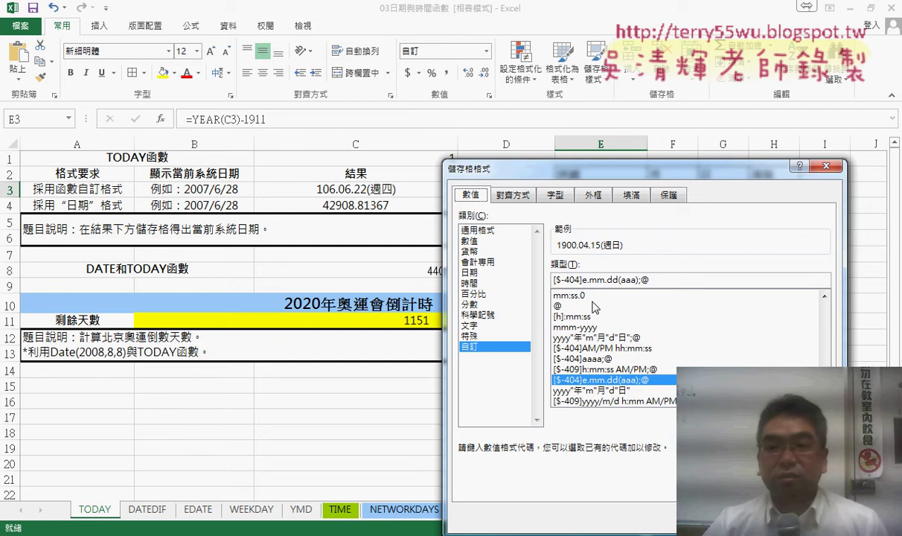
{"action": "left_click", "coordinate": [507, 231]}
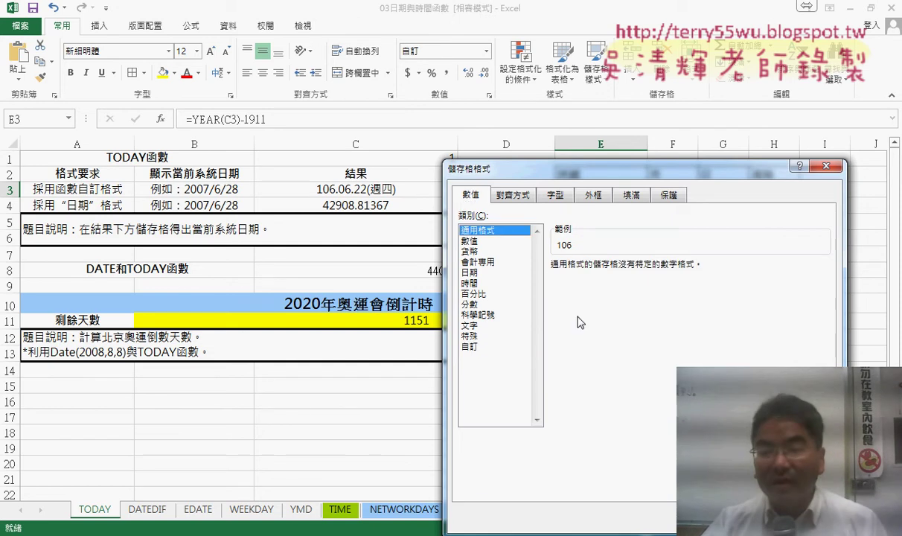
{"action": "key", "text": "Return"}
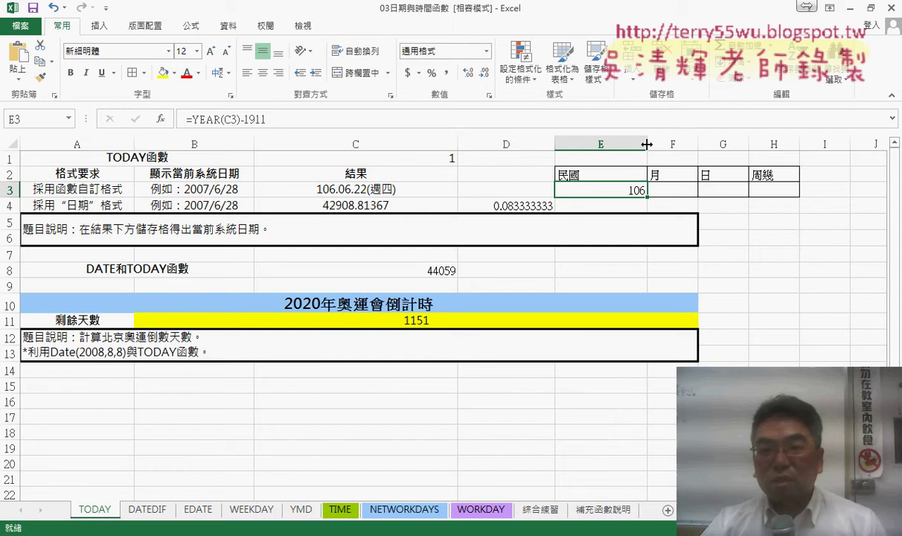
{"action": "left_click_drag", "start_coordinate": [646, 144], "coordinate": [610, 144]}
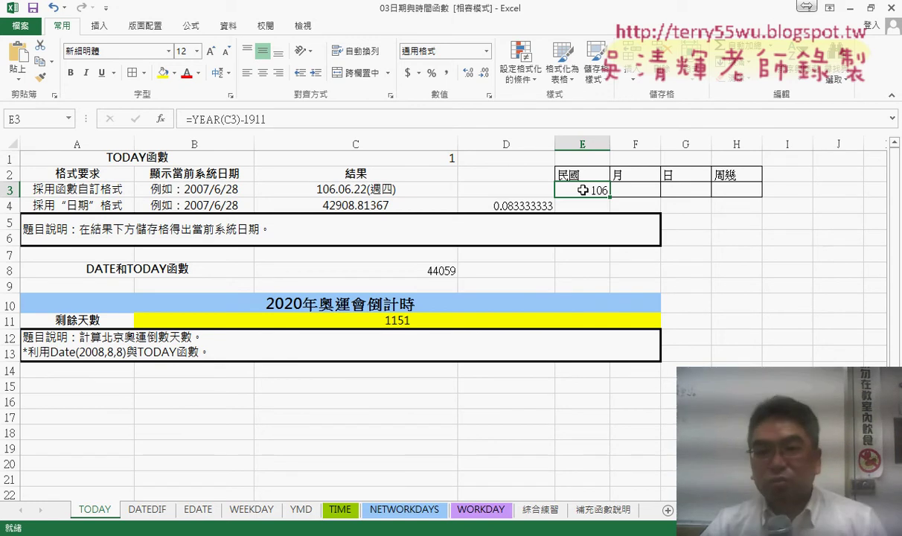
Insert =MONTH(C3) into F3 through the function wizard so it shows 6.
{"action": "left_click", "coordinate": [645, 188]}
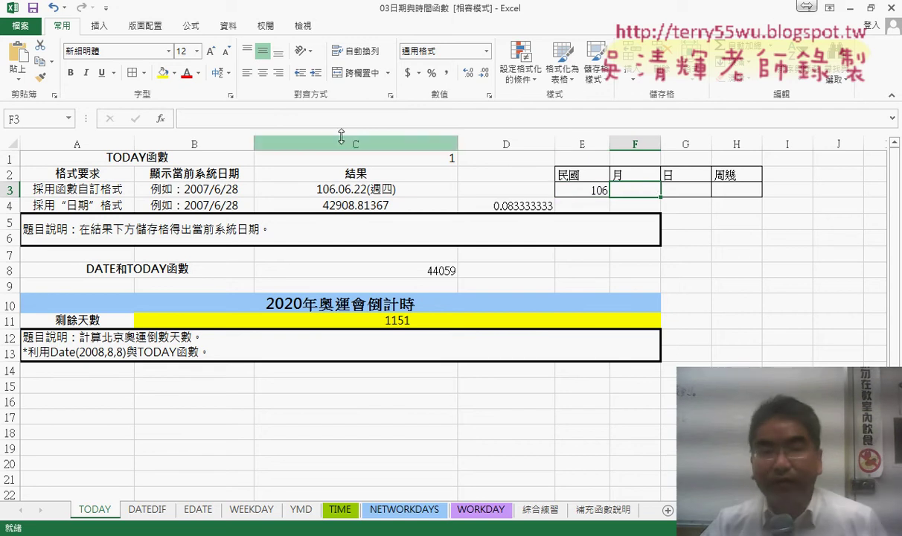
{"action": "left_click", "coordinate": [160, 119]}
{"action": "left_click_drag", "start_coordinate": [422, 221], "coordinate": [372, 131]}
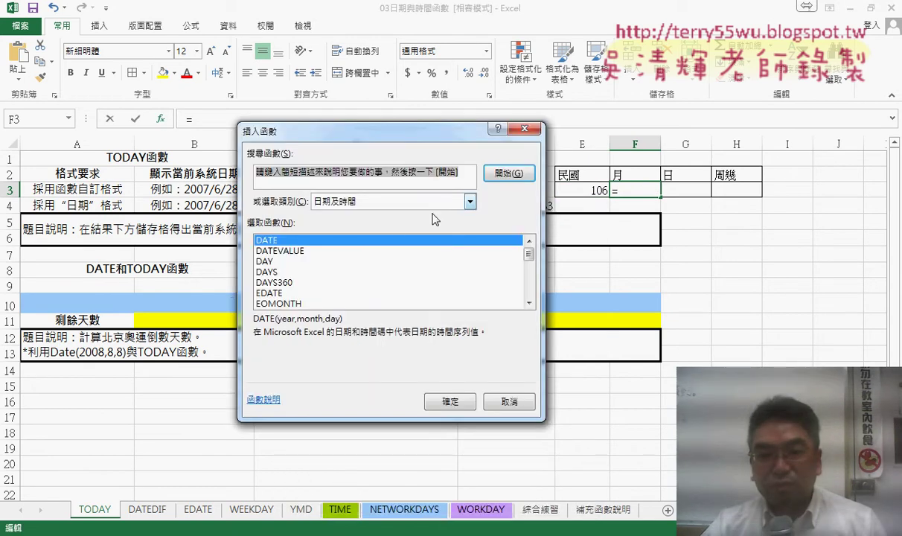
{"action": "left_click_drag", "start_coordinate": [528, 252], "coordinate": [531, 269]}
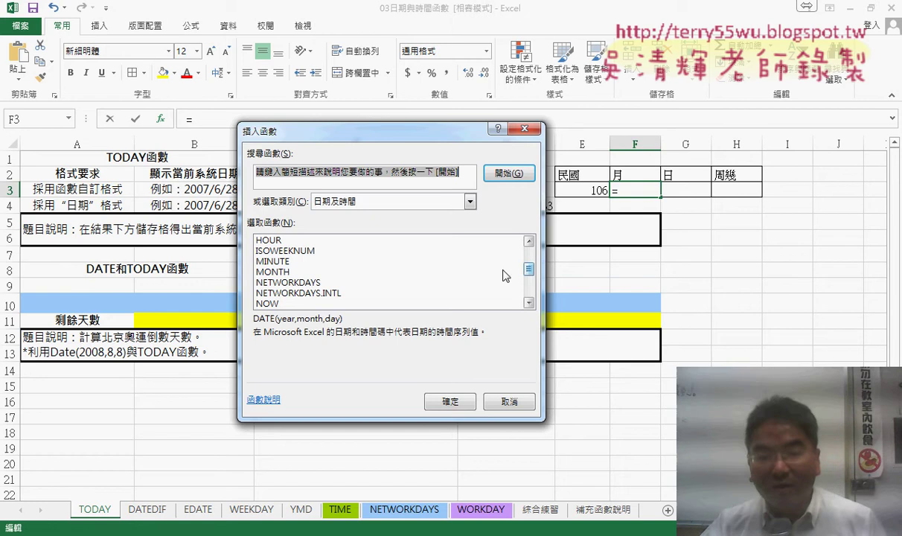
{"action": "left_click", "coordinate": [335, 272]}
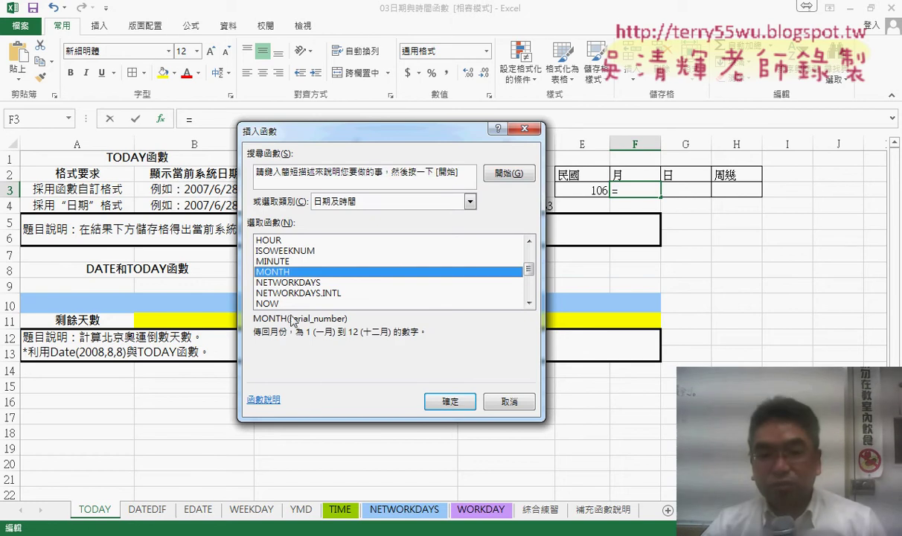
{"action": "left_click", "coordinate": [456, 401]}
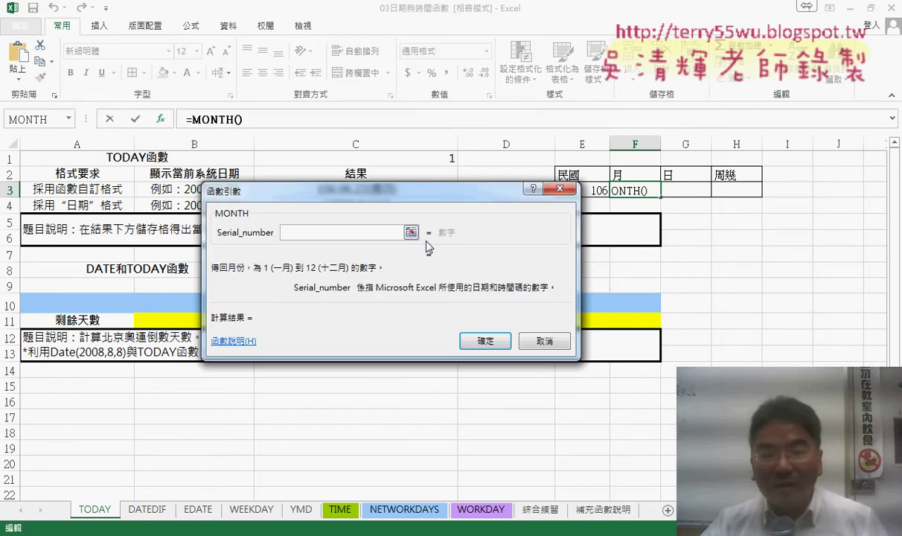
{"action": "left_click_drag", "start_coordinate": [437, 193], "coordinate": [435, 235]}
{"action": "left_click", "coordinate": [384, 190]}
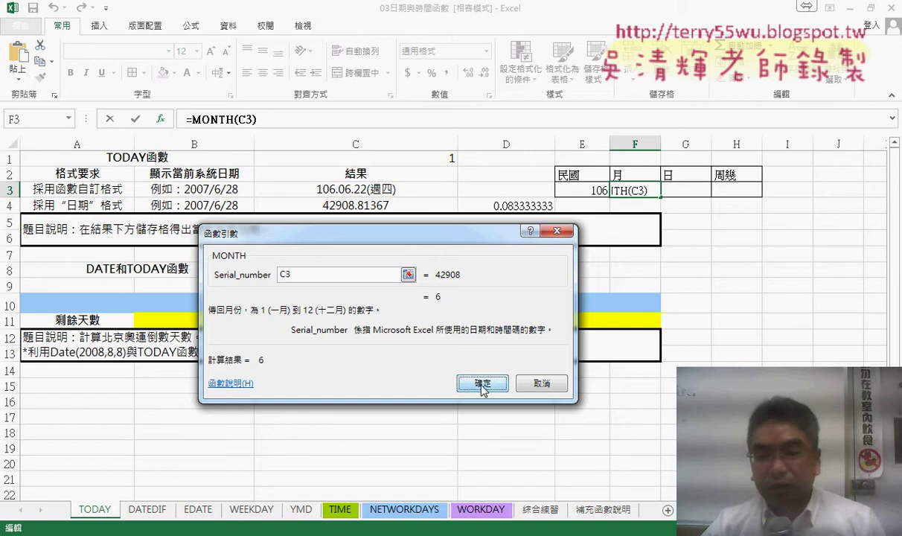
{"action": "left_click", "coordinate": [482, 383]}
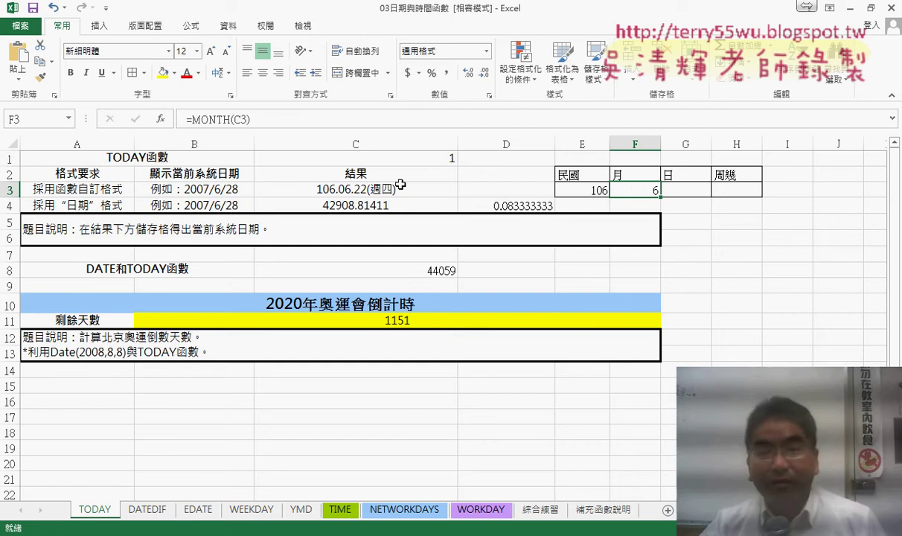
Look at F3's cell format without changing it, then select G3.
{"action": "right_click", "coordinate": [645, 193]}
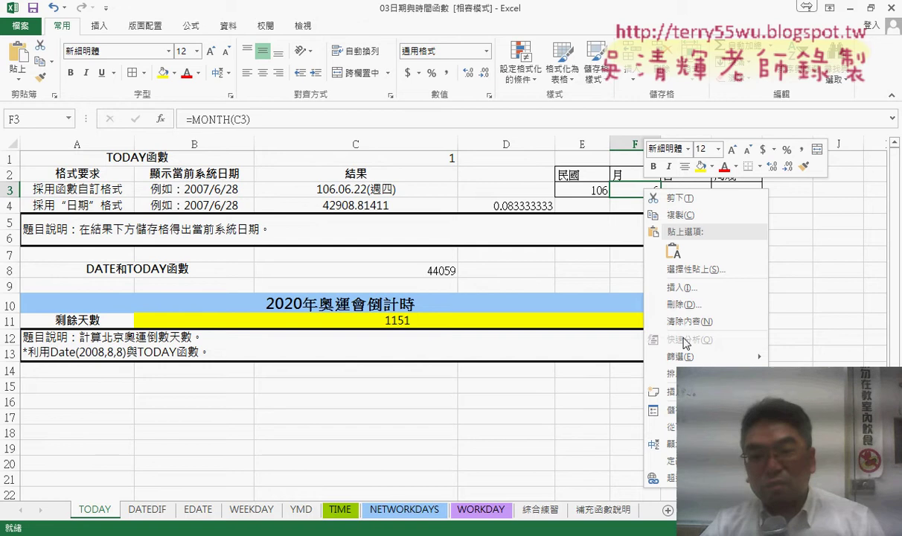
{"action": "left_click", "coordinate": [673, 409]}
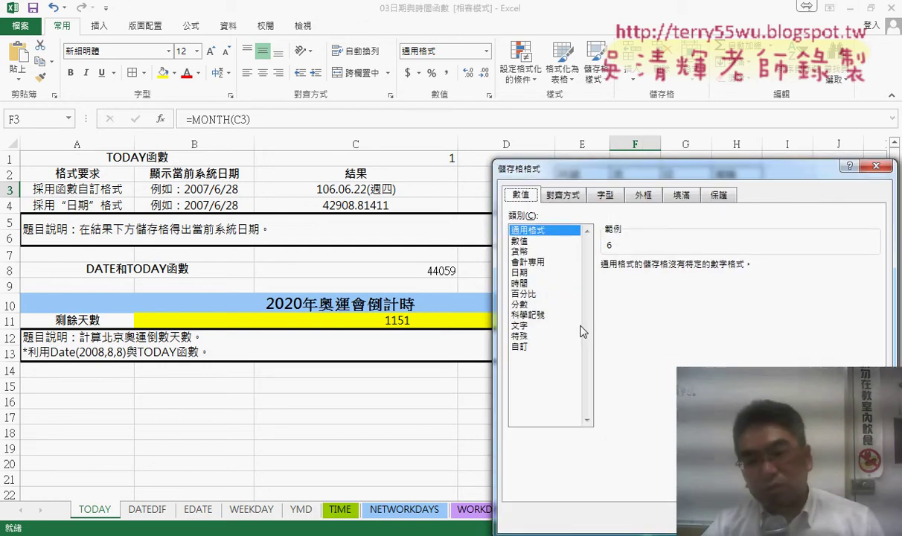
{"action": "key", "text": "Escape"}
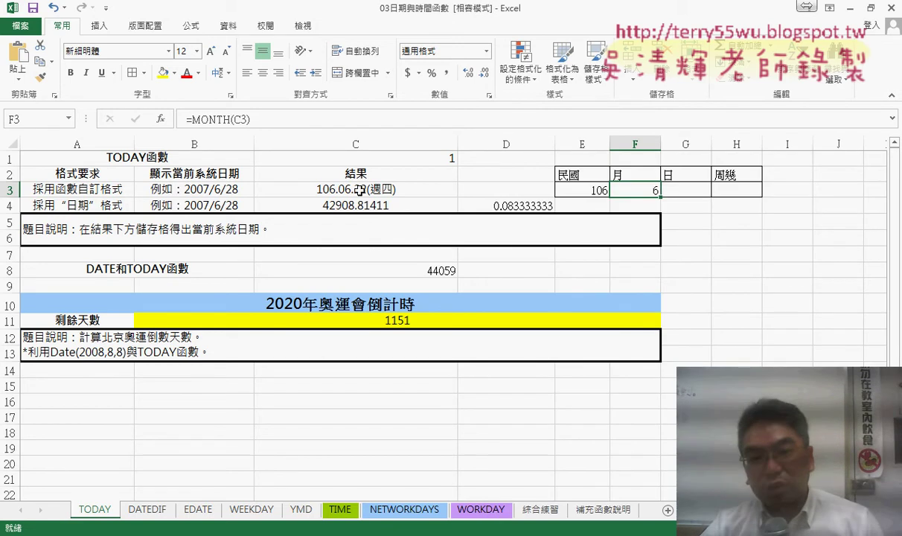
{"action": "left_click", "coordinate": [674, 191]}
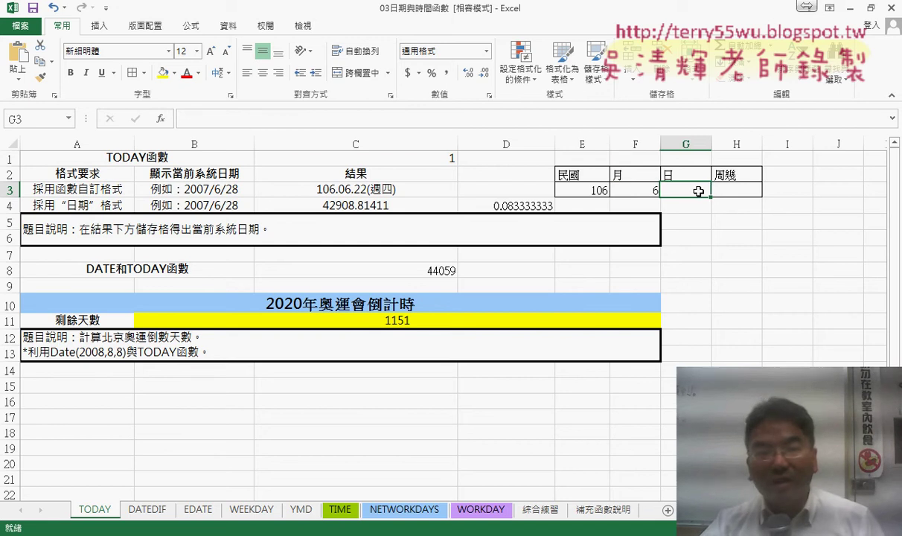
{"action": "type", "text": "="}
Insert =DAY(C3) into G3 so it returns 22.
{"action": "left_click", "coordinate": [167, 120]}
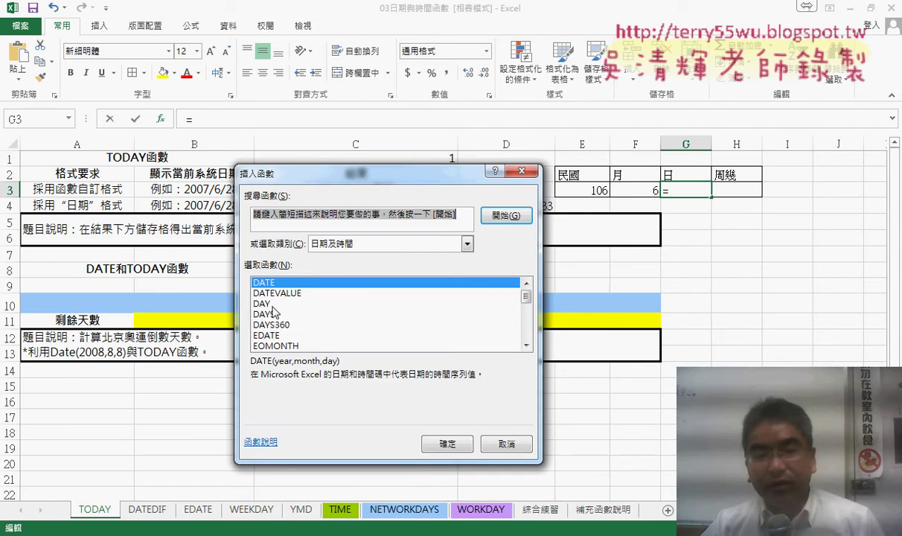
{"action": "left_click", "coordinate": [271, 304]}
{"action": "left_click", "coordinate": [447, 444]}
{"action": "left_click", "coordinate": [367, 191]}
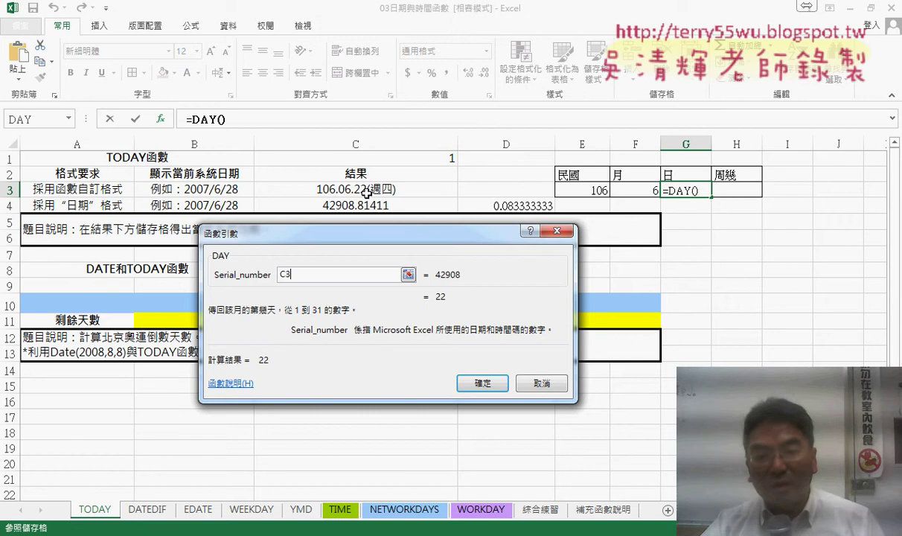
{"action": "left_click", "coordinate": [477, 385]}
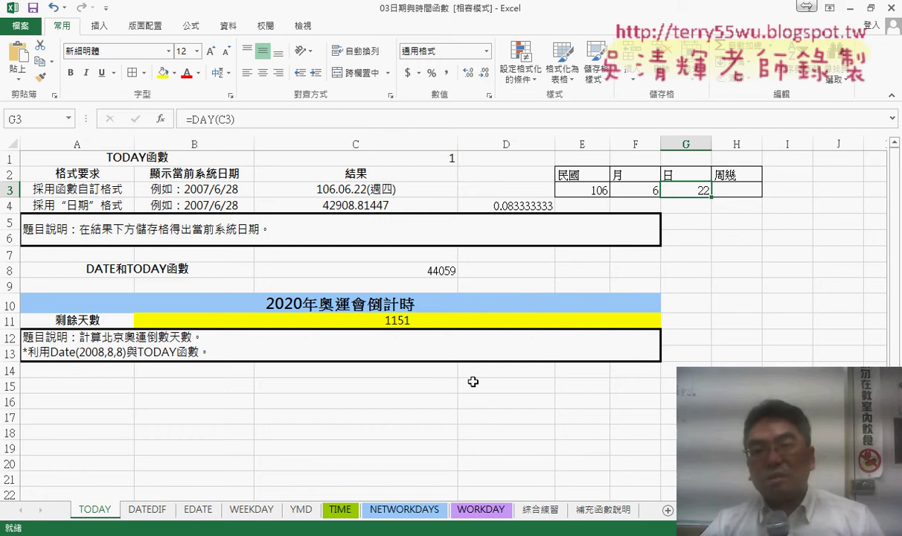
Insert =WEEKDAY(C3) into H3 so it returns 5.
{"action": "left_click", "coordinate": [745, 192]}
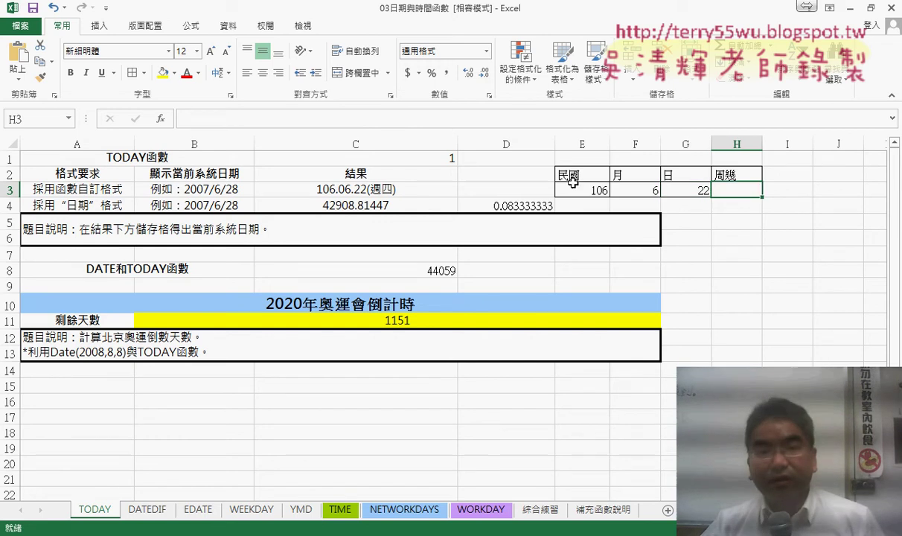
{"action": "left_click", "coordinate": [160, 119]}
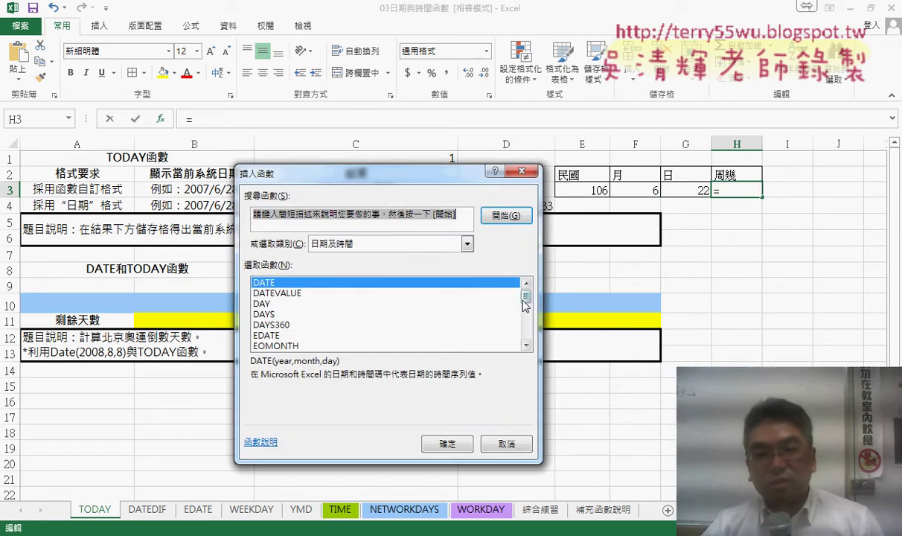
{"action": "left_click_drag", "start_coordinate": [524, 296], "coordinate": [526, 332]}
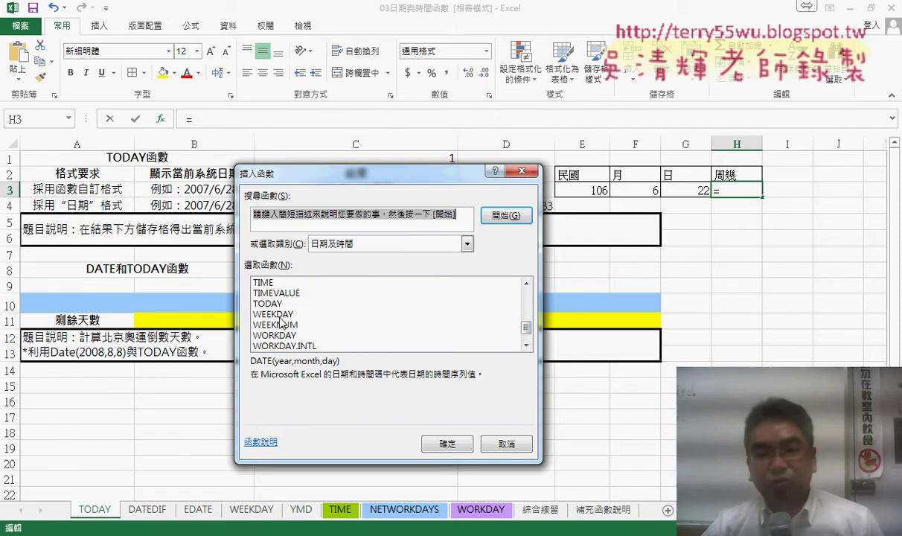
{"action": "left_click", "coordinate": [272, 314]}
{"action": "left_click", "coordinate": [446, 446]}
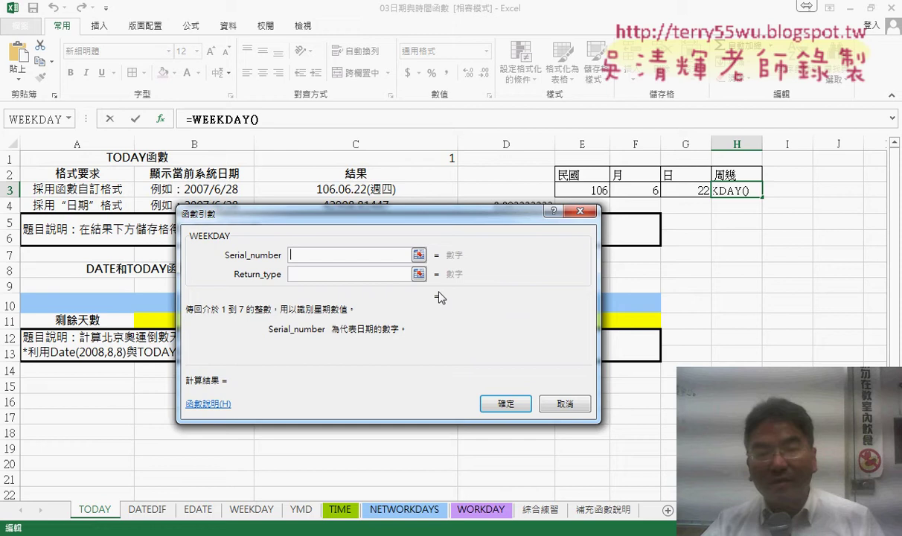
{"action": "left_click", "coordinate": [391, 190]}
{"action": "left_click", "coordinate": [504, 403]}
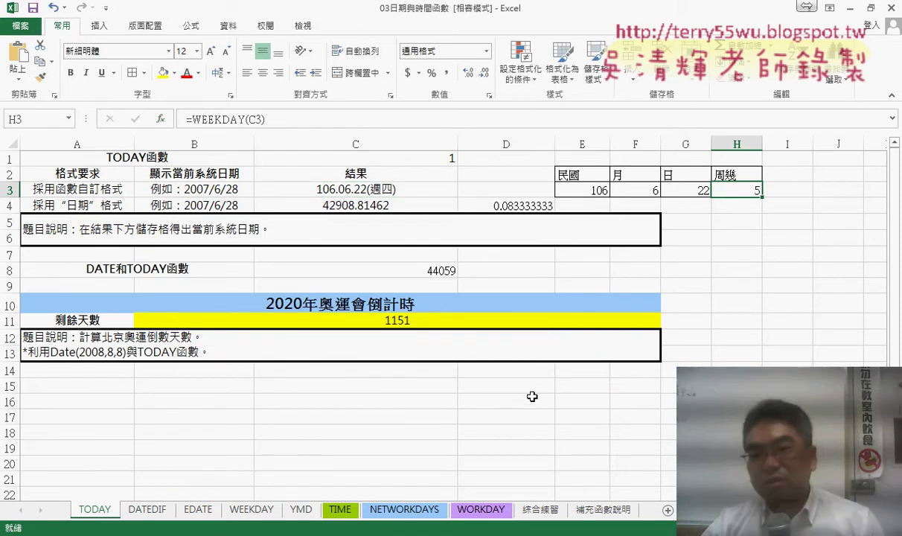
Apply the weekday-only date format 週三 to H3 so it displays 週四.
{"action": "right_click", "coordinate": [735, 193]}
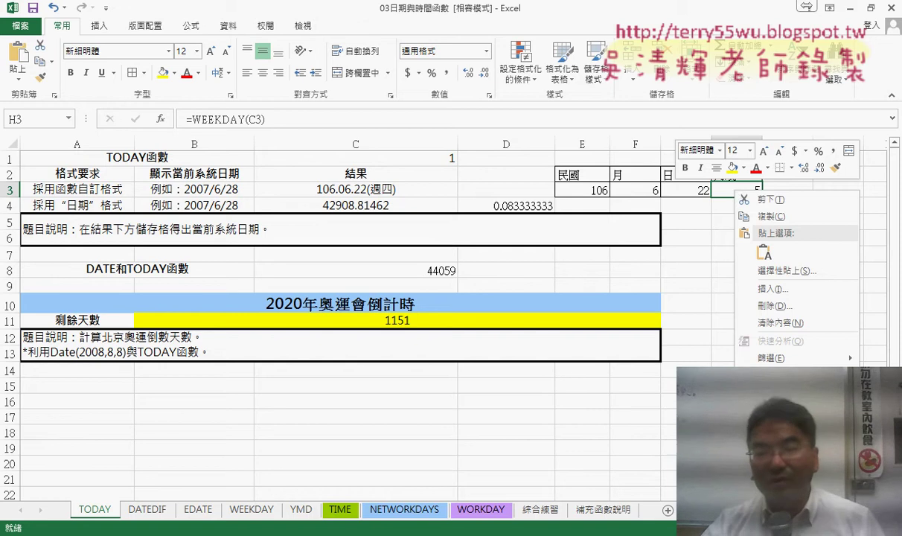
{"action": "left_click", "coordinate": [778, 408]}
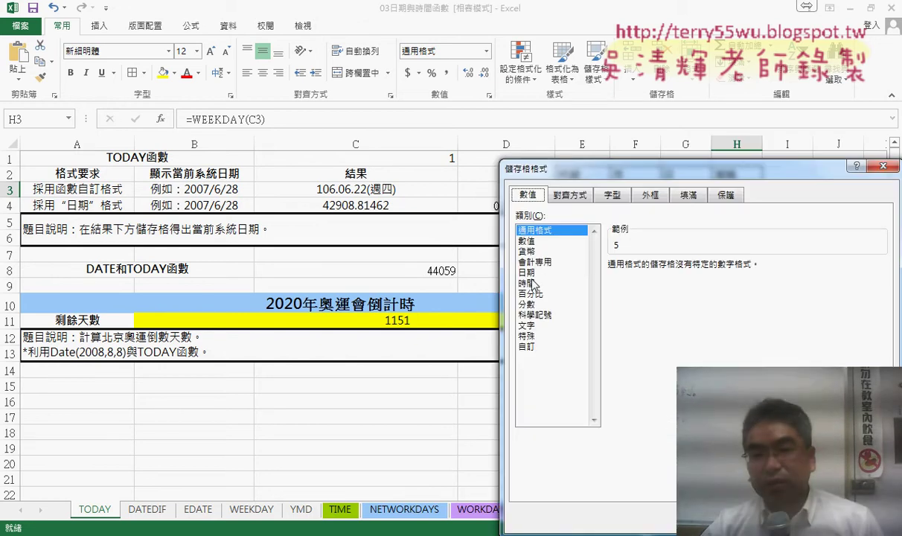
{"action": "left_click", "coordinate": [529, 273]}
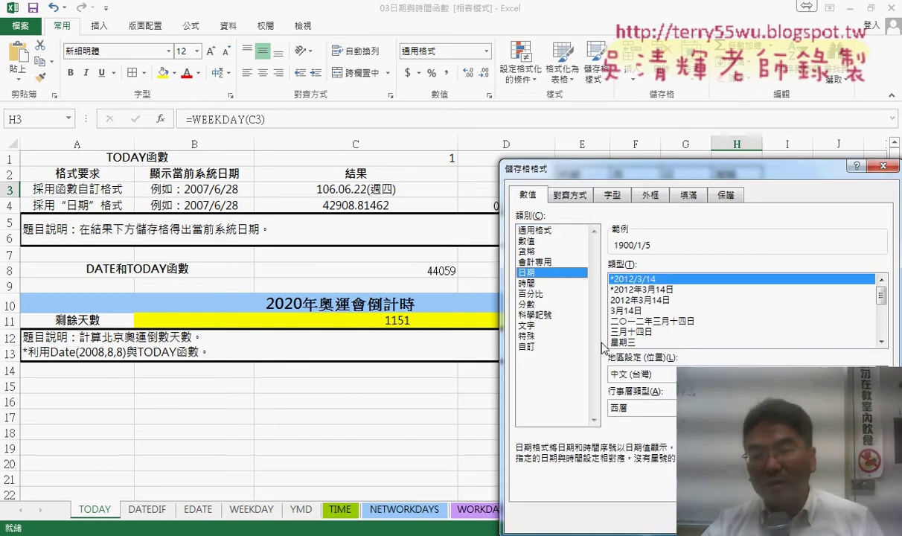
{"action": "scroll", "coordinate": [643, 339], "scroll_direction": "down", "scroll_amount": 1}
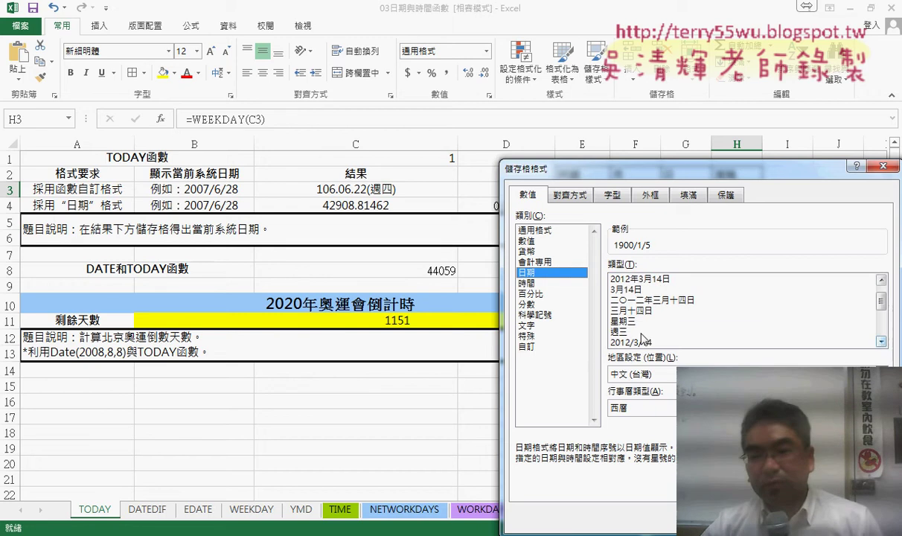
{"action": "left_click", "coordinate": [642, 332]}
{"action": "key", "text": "Return"}
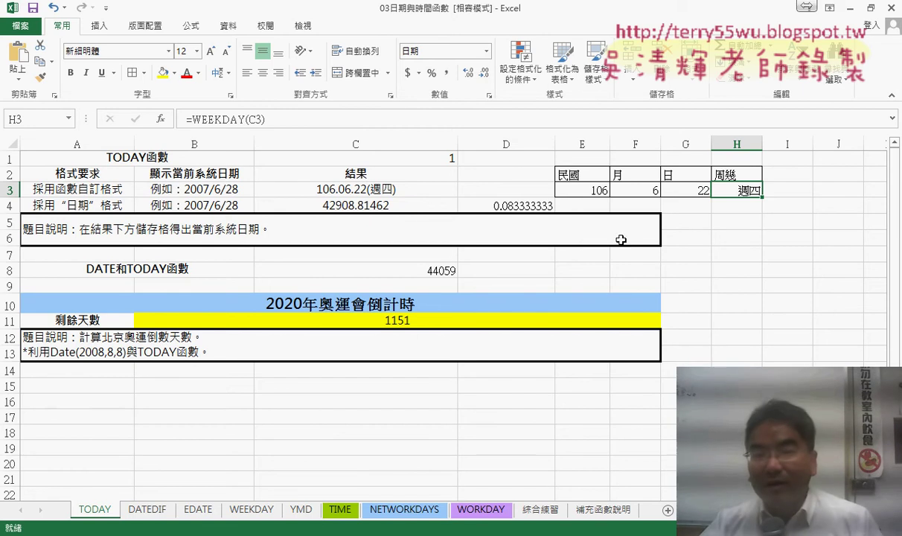
{"action": "left_click", "coordinate": [586, 191]}
Review the month, day and weekday formulas in F3, G3 and H3.
{"action": "left_click", "coordinate": [643, 193]}
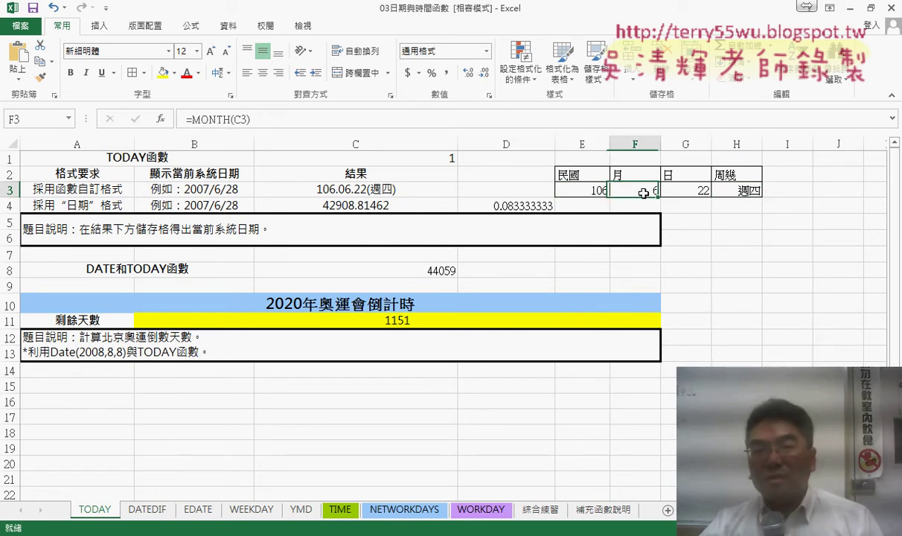
{"action": "left_click", "coordinate": [691, 193]}
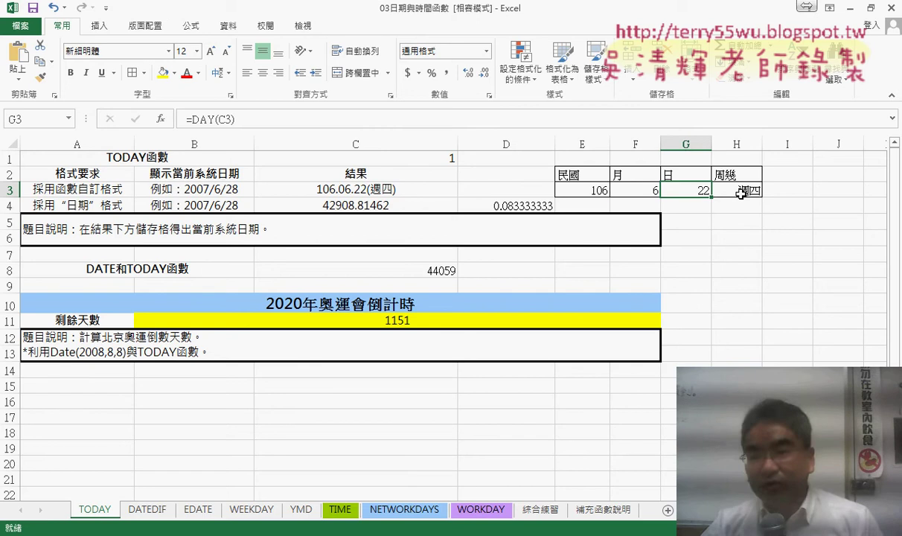
{"action": "left_click", "coordinate": [741, 192]}
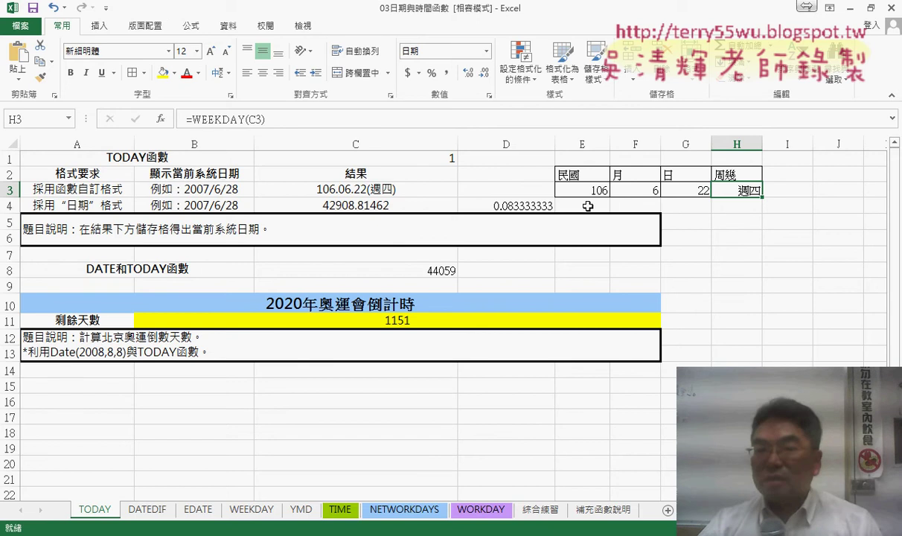
{"action": "left_click", "coordinate": [588, 207]}
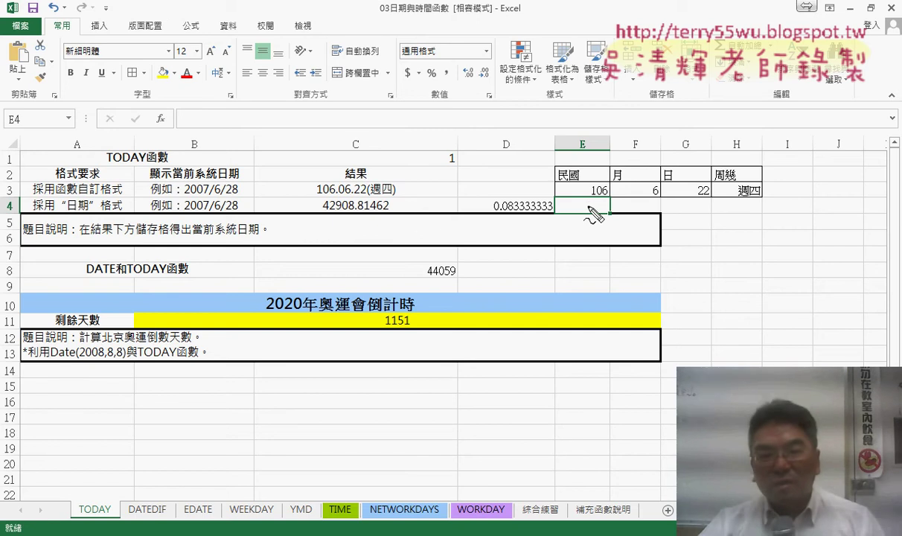
Mark up the year 106 in C3's date with red pen, erase it, and select D4.
{"action": "mouse_move", "coordinate": [397, 199]}
{"action": "left_mouse_down"}
{"action": "mouse_move", "coordinate": [305, 182]}
{"action": "mouse_move", "coordinate": [396, 186]}
{"action": "mouse_move", "coordinate": [412, 154]}
{"action": "mouse_move", "coordinate": [395, 186]}
{"action": "mouse_move", "coordinate": [408, 183]}
{"action": "left_mouse_up"}
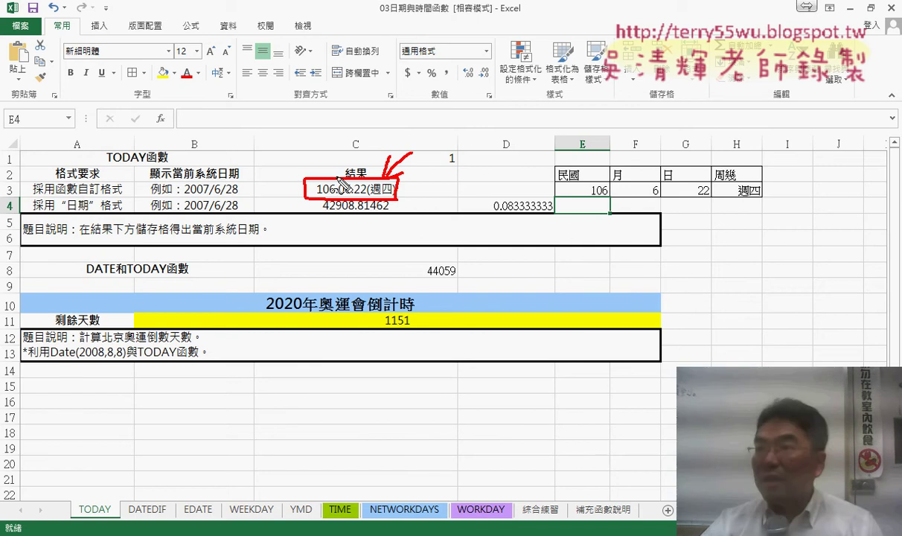
{"action": "mouse_move", "coordinate": [337, 178]}
{"action": "left_mouse_down"}
{"action": "mouse_move", "coordinate": [336, 200]}
{"action": "mouse_move", "coordinate": [380, 201]}
{"action": "left_mouse_up"}
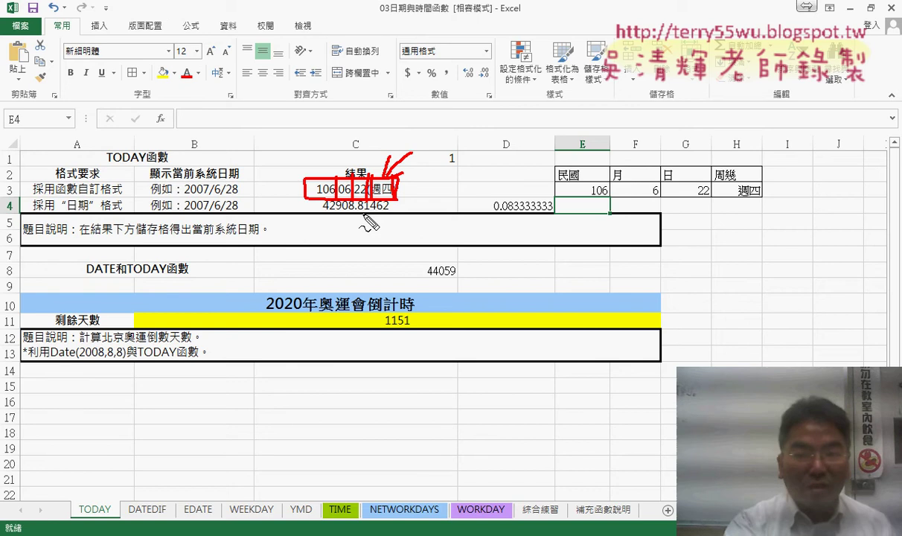
{"action": "key", "text": "Escape"}
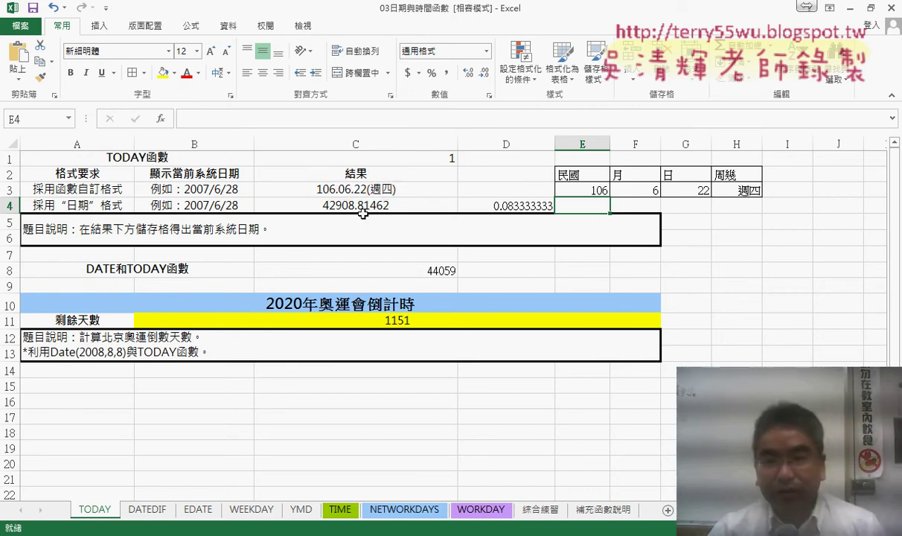
{"action": "left_click", "coordinate": [514, 210]}
Delete D4's old value, browse to TEXT in the Text category, then cancel.
{"action": "key", "text": "Delete"}
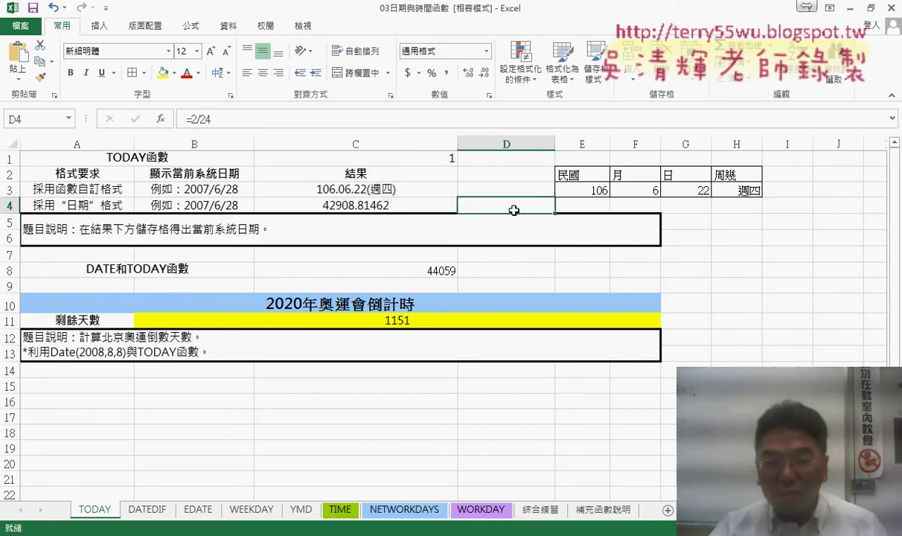
{"action": "left_click", "coordinate": [159, 119]}
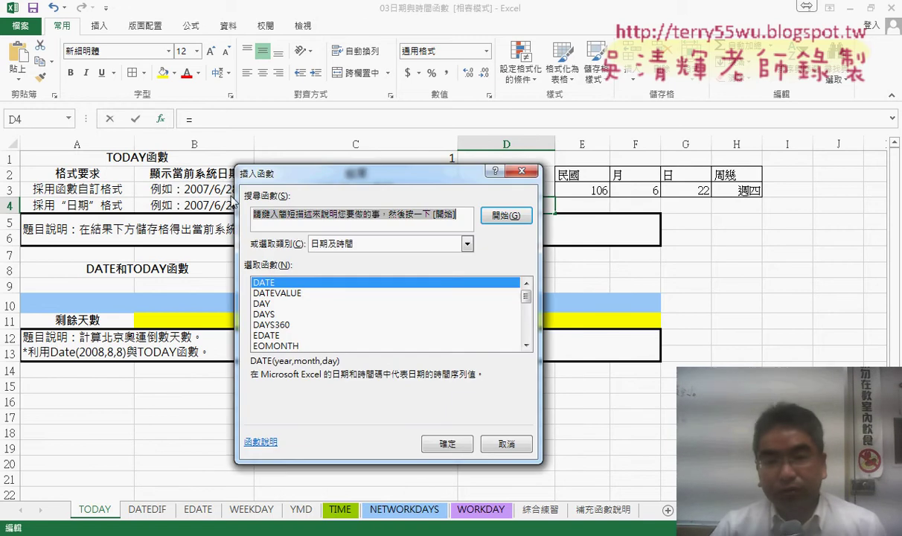
{"action": "left_click", "coordinate": [400, 246]}
{"action": "left_click", "coordinate": [384, 342]}
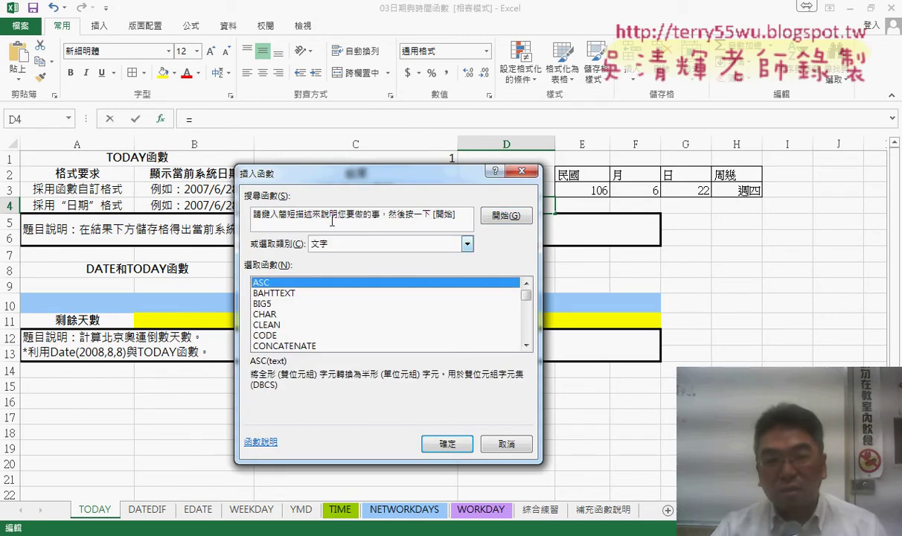
{"action": "left_click_drag", "start_coordinate": [363, 180], "coordinate": [363, 219]}
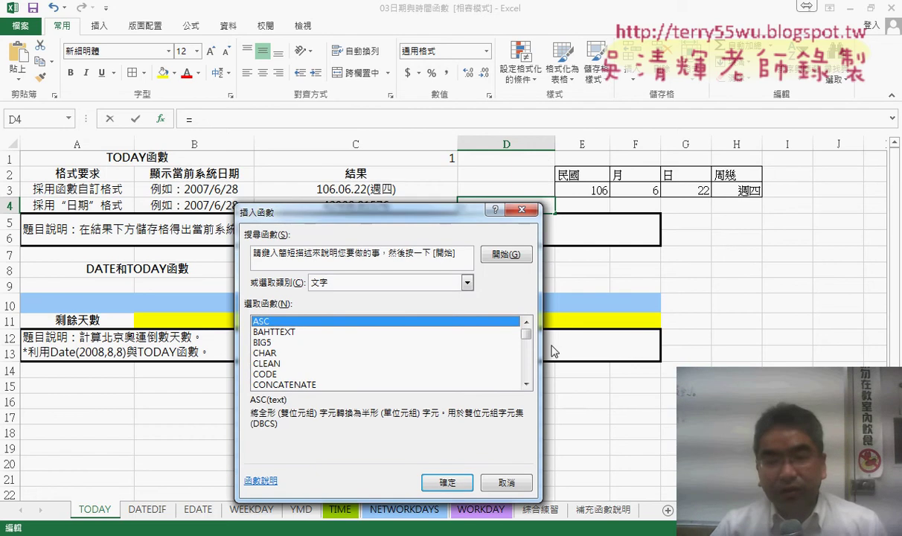
{"action": "left_click_drag", "start_coordinate": [526, 333], "coordinate": [529, 369]}
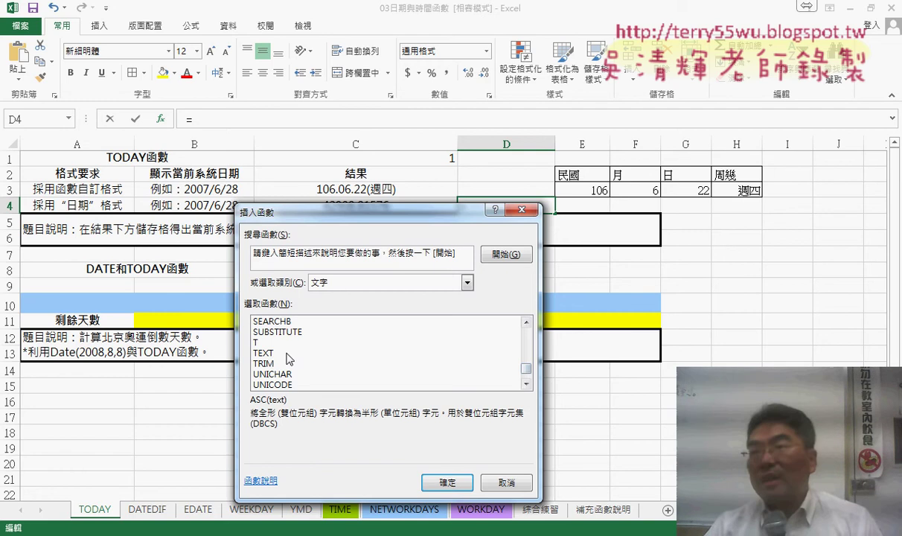
{"action": "left_click", "coordinate": [263, 353]}
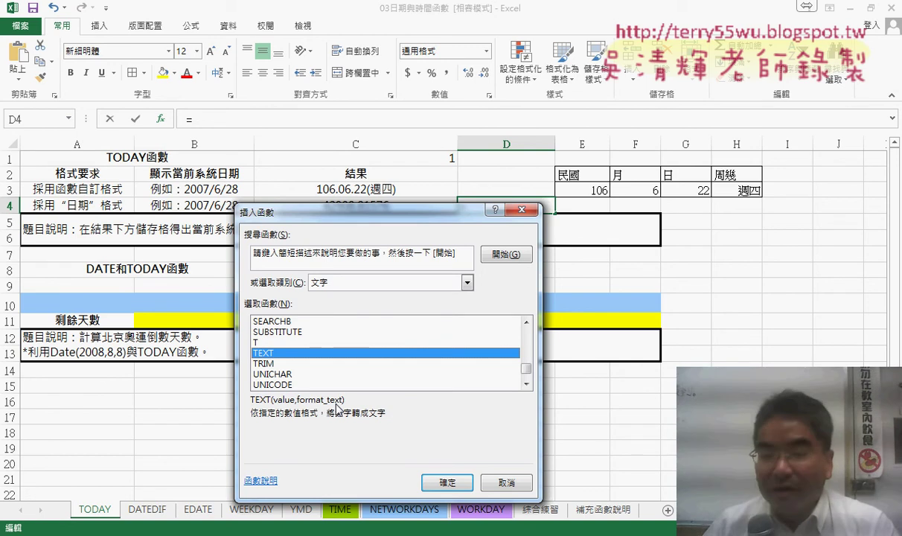
{"action": "left_click", "coordinate": [506, 483]}
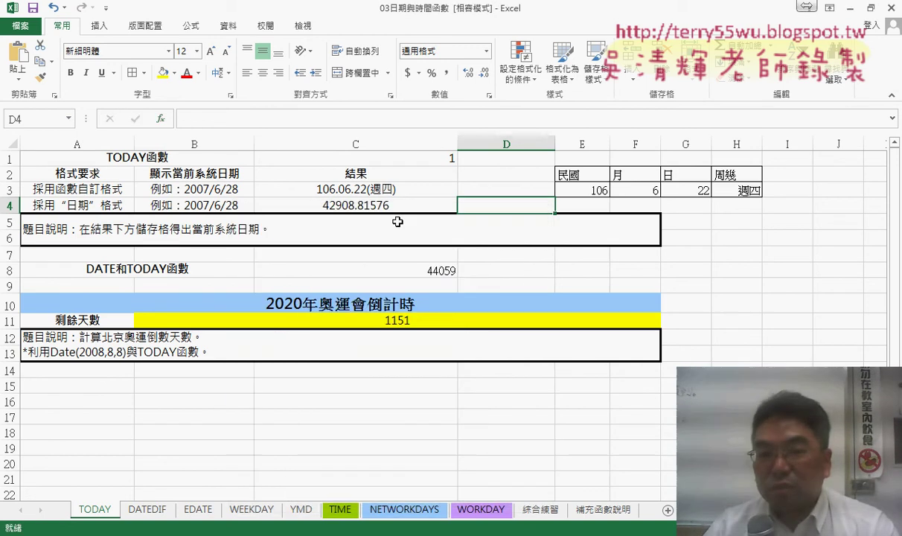
{"action": "left_click", "coordinate": [363, 190]}
Copy C3's custom format code [$-404]e.mm.dd(aaa);@ from Format Cells, then select D4.
{"action": "right_click", "coordinate": [361, 191]}
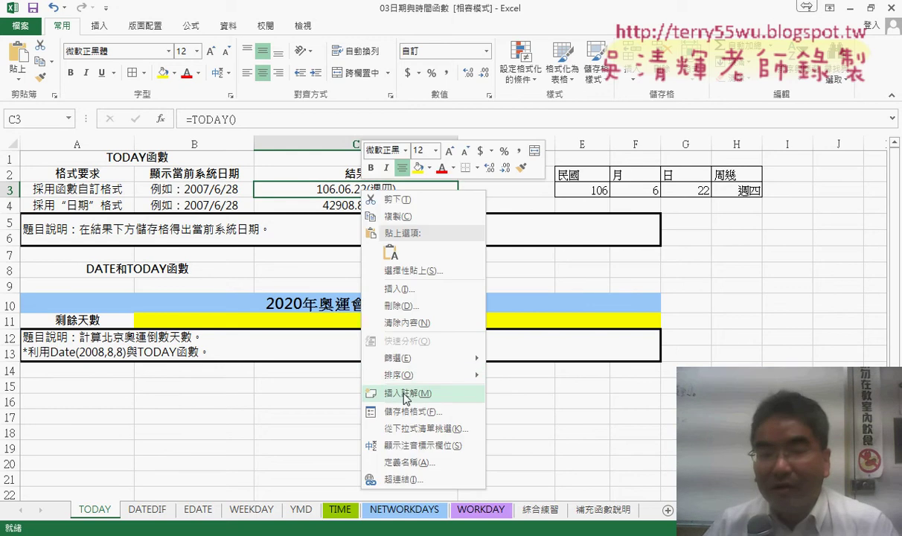
{"action": "left_click", "coordinate": [413, 411]}
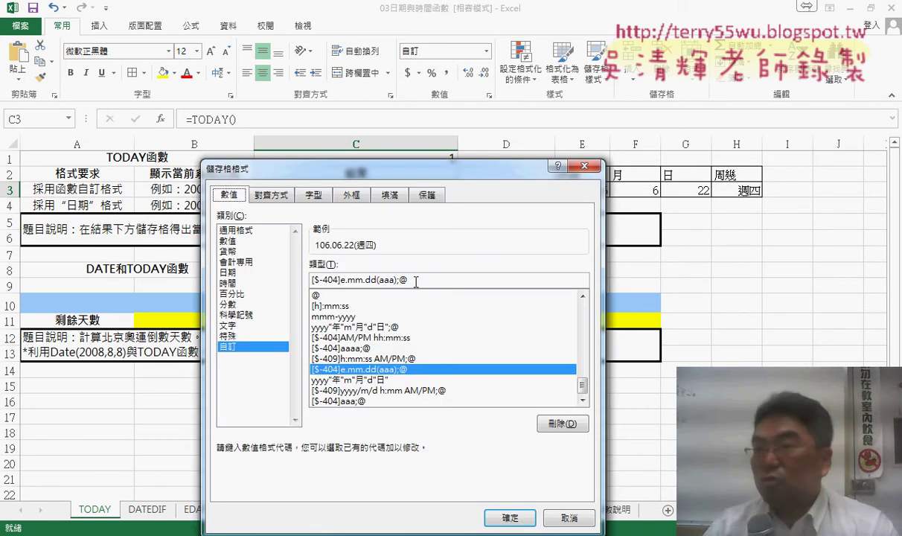
{"action": "left_click_drag", "start_coordinate": [417, 280], "coordinate": [195, 277]}
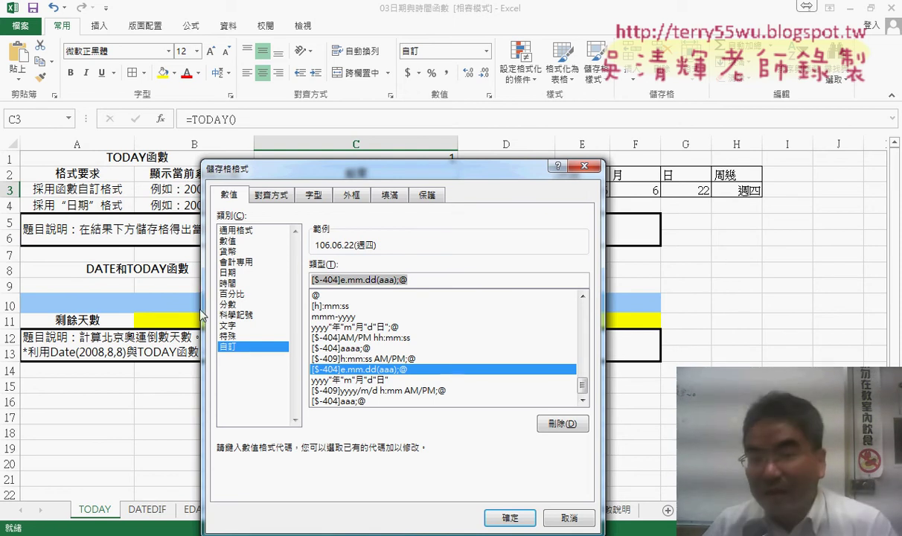
{"action": "right_click", "coordinate": [363, 283]}
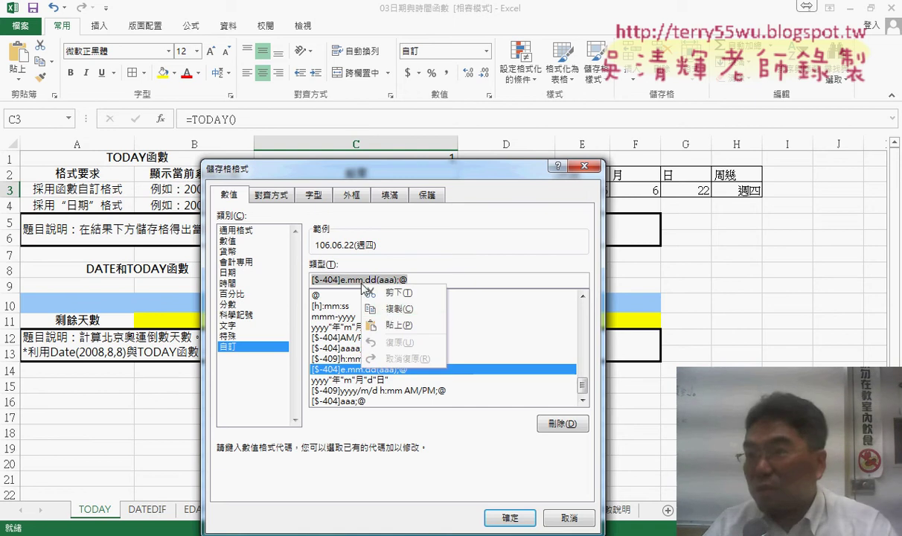
{"action": "left_click", "coordinate": [395, 308]}
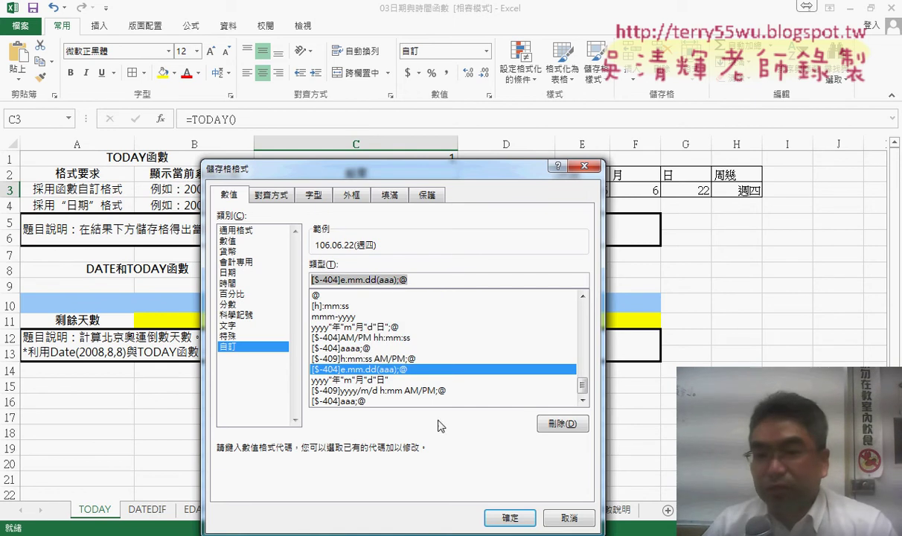
{"action": "left_click", "coordinate": [507, 518]}
{"action": "left_click", "coordinate": [491, 204]}
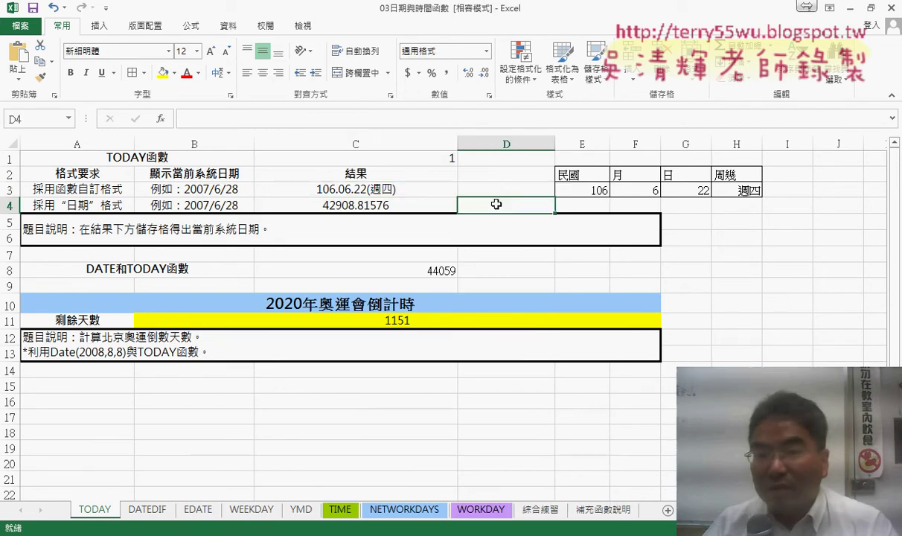
Start a TEXT function in D4 with C3 as its Value.
{"action": "left_click", "coordinate": [162, 120]}
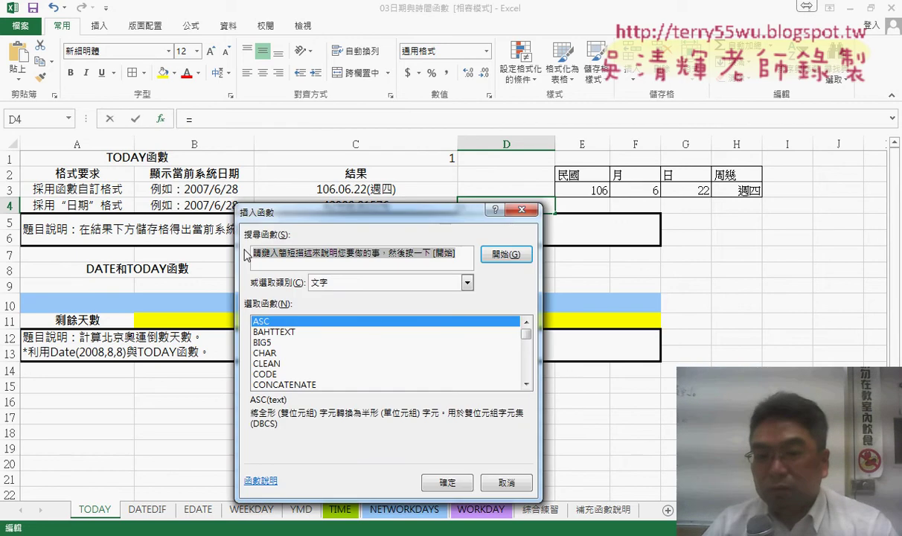
{"action": "left_click_drag", "start_coordinate": [521, 343], "coordinate": [526, 370]}
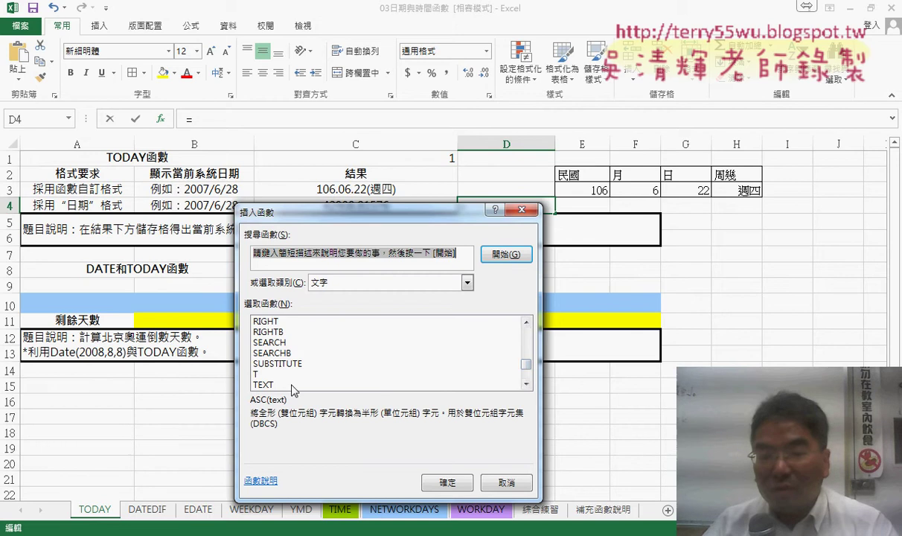
{"action": "left_click", "coordinate": [280, 383]}
{"action": "left_click", "coordinate": [440, 480]}
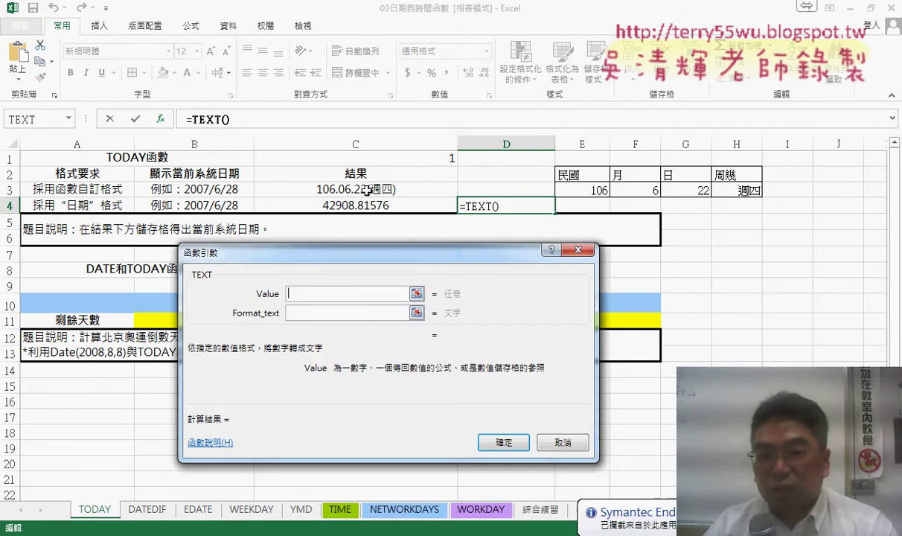
{"action": "left_click", "coordinate": [365, 189]}
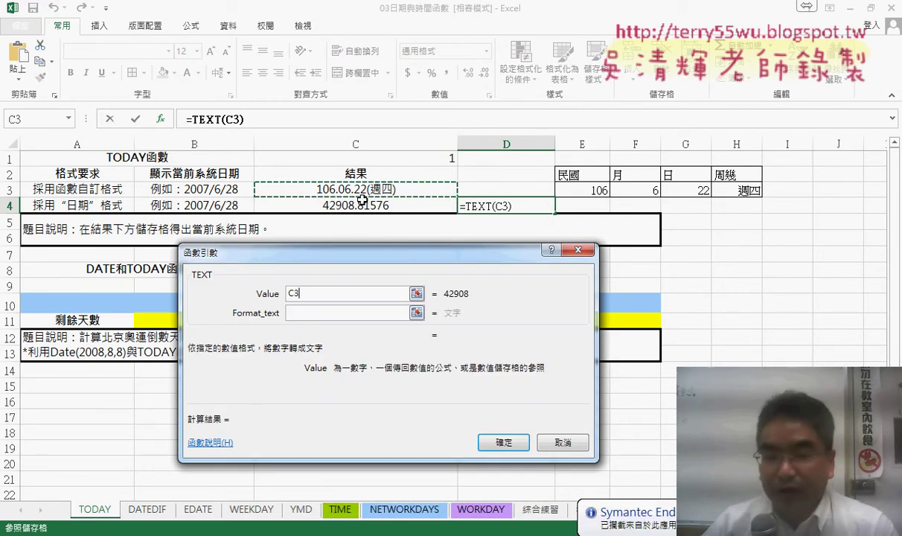
Paste "[$-404]e.mm.dd(aaa);@" as Format_text and confirm, giving 106.06.22(週四).
{"action": "left_click", "coordinate": [306, 312]}
{"action": "type", "text": "\""}
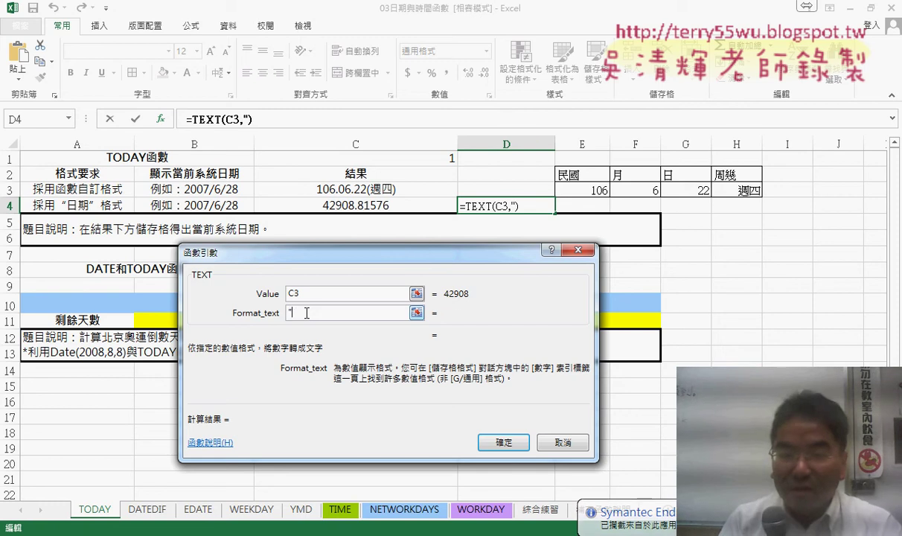
{"action": "type", "text": "\""}
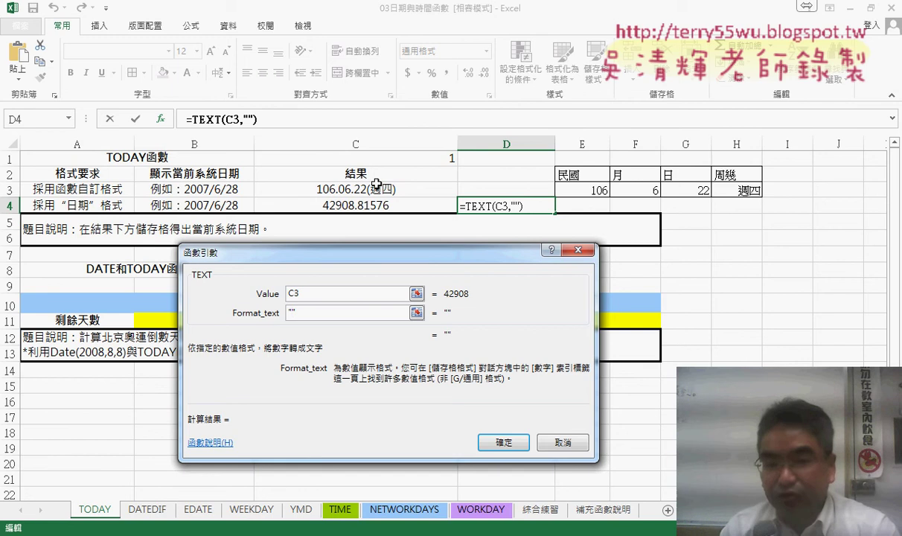
{"action": "key", "text": "BackSpace"}
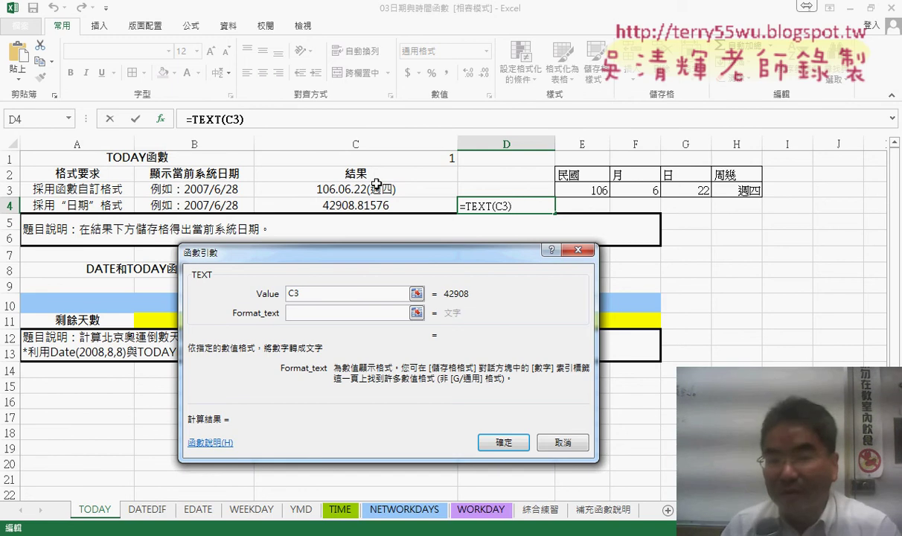
{"action": "type", "text": "\"\""}
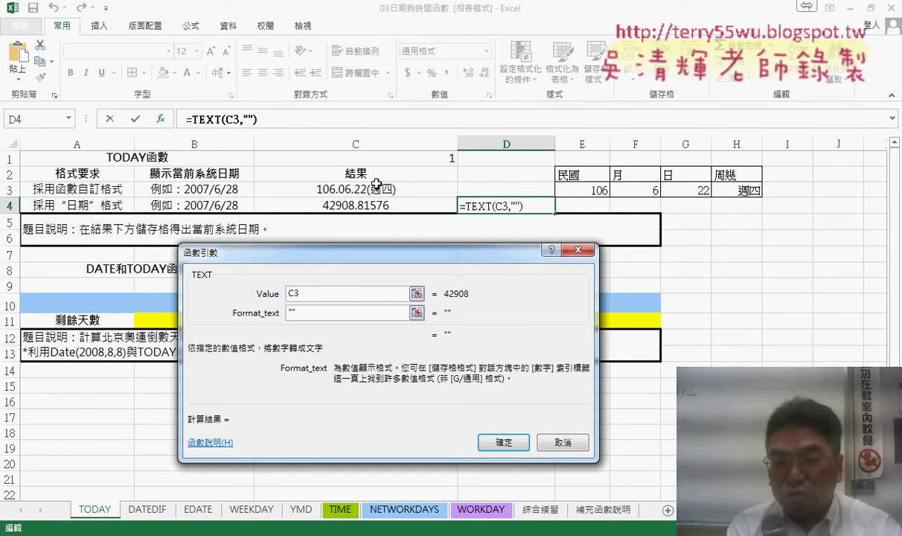
{"action": "key", "text": "Left"}
{"action": "key", "text": "ctrl+v"}
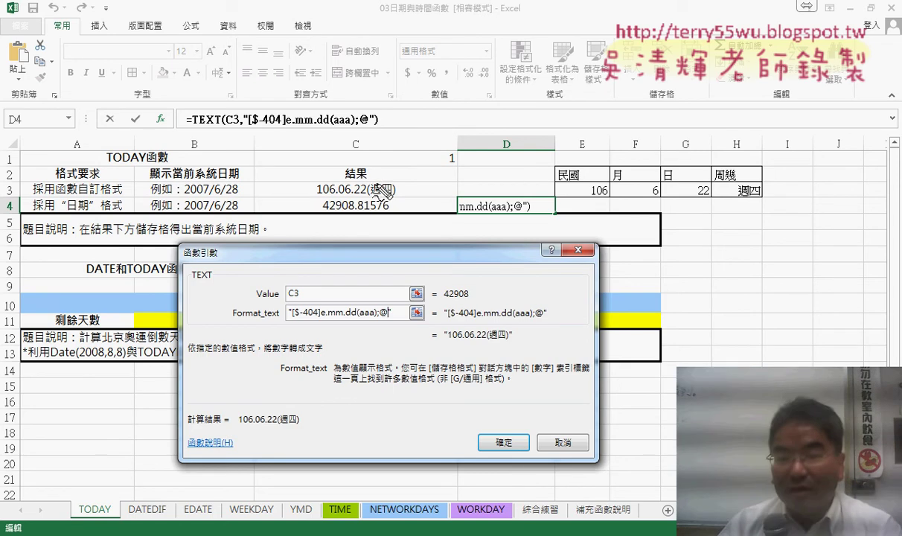
{"action": "mouse_move", "coordinate": [471, 301]}
{"action": "left_mouse_down"}
{"action": "mouse_move", "coordinate": [446, 301]}
{"action": "mouse_move", "coordinate": [471, 300]}
{"action": "left_mouse_up"}
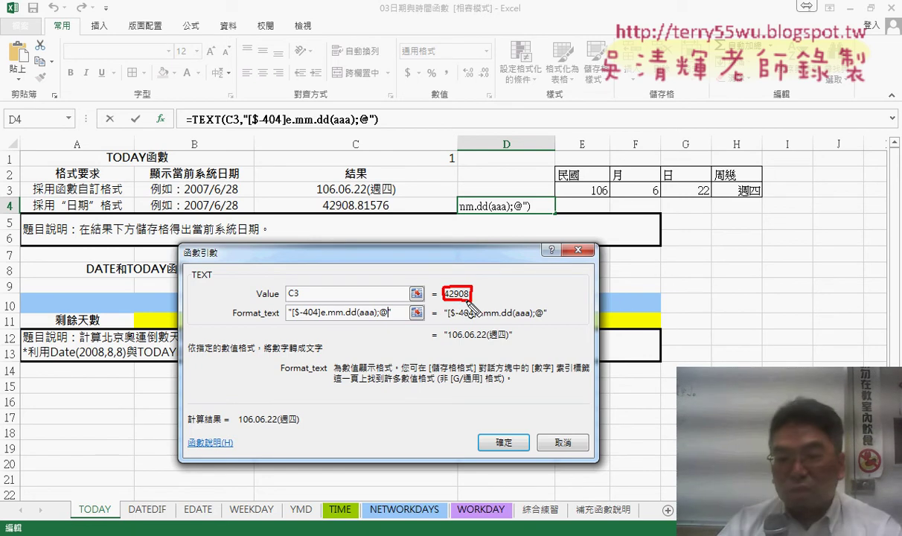
{"action": "mouse_move", "coordinate": [471, 294]}
{"action": "left_mouse_down"}
{"action": "mouse_move", "coordinate": [492, 331]}
{"action": "mouse_move", "coordinate": [497, 319]}
{"action": "left_mouse_up"}
{"action": "left_click_drag", "start_coordinate": [445, 340], "coordinate": [506, 340]}
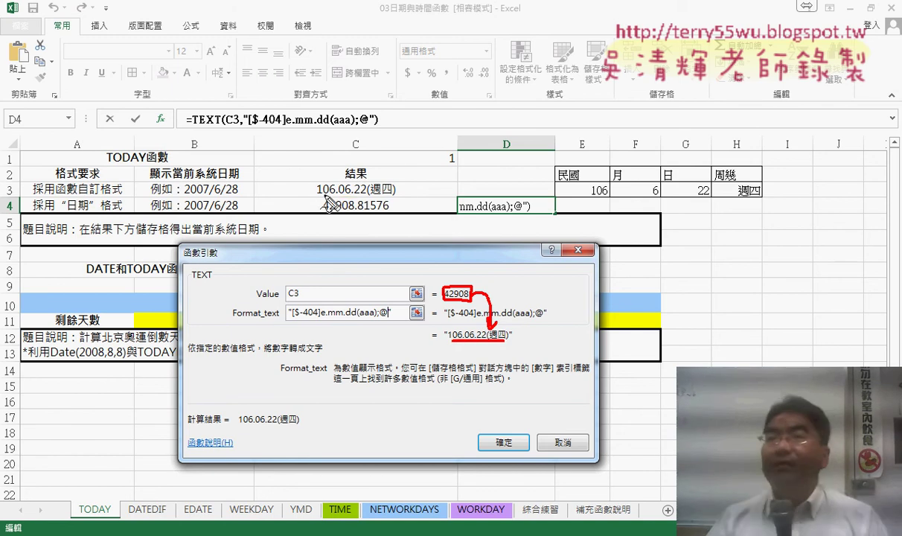
{"action": "left_click_drag", "start_coordinate": [325, 198], "coordinate": [407, 199]}
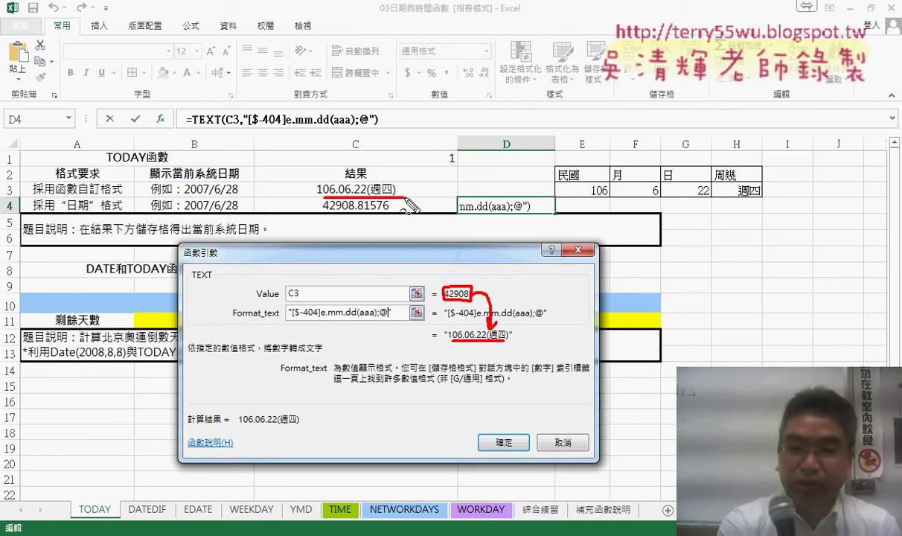
{"action": "key", "text": "Escape"}
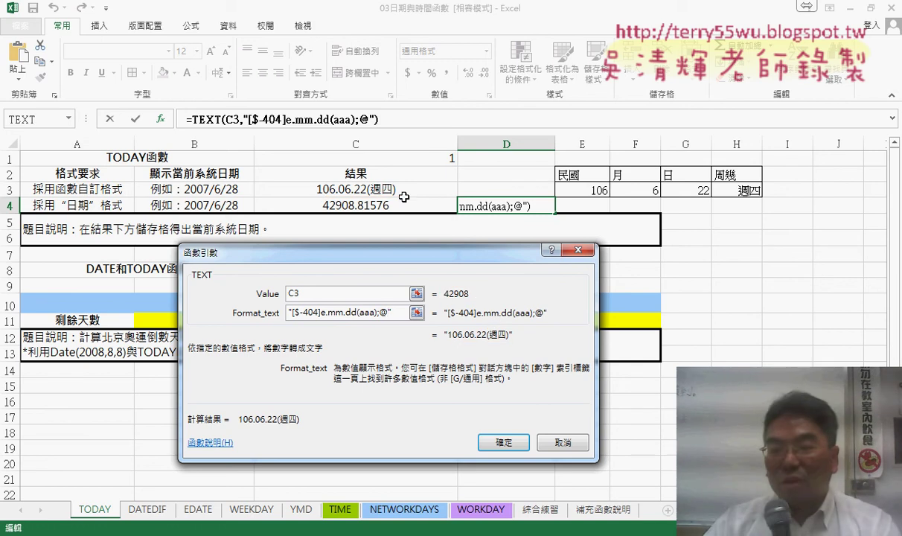
{"action": "left_click", "coordinate": [503, 442]}
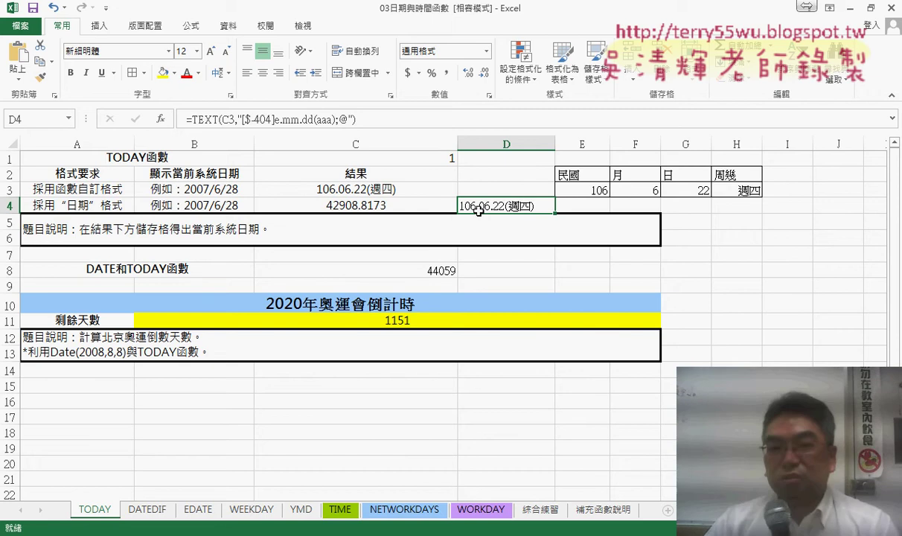
Put =LEFT(D4,3) in E4 to extract the year 106.
{"action": "left_click", "coordinate": [584, 207]}
{"action": "left_click", "coordinate": [160, 119]}
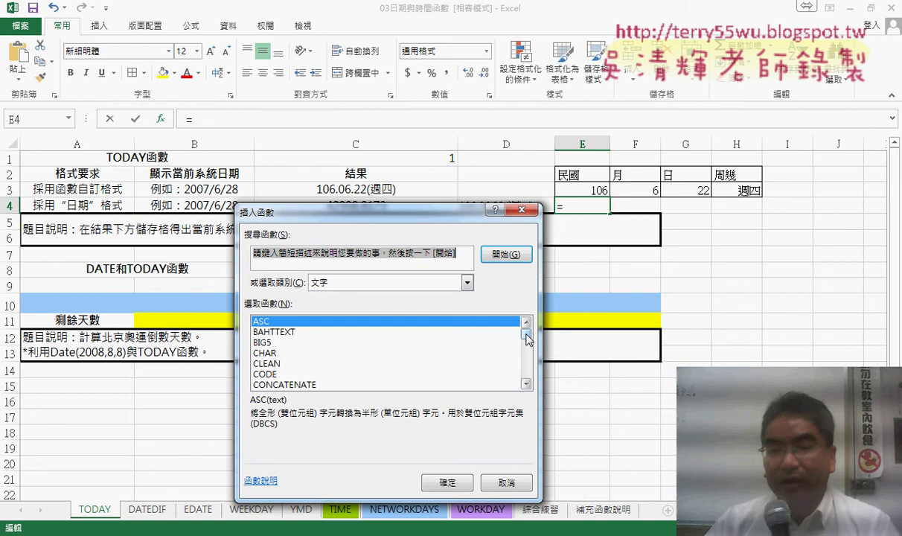
{"action": "left_click_drag", "start_coordinate": [527, 338], "coordinate": [527, 347]}
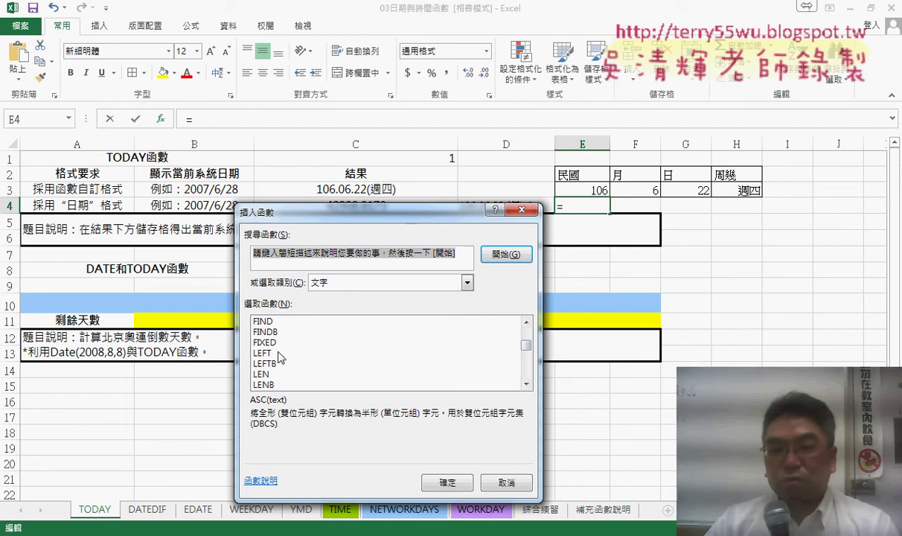
{"action": "double_click", "coordinate": [278, 353]}
{"action": "left_click", "coordinate": [482, 206]}
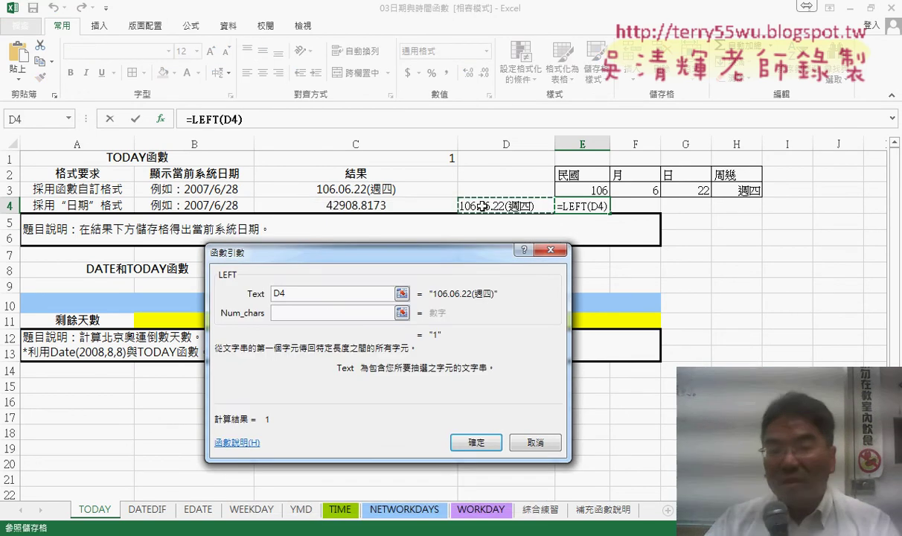
{"action": "left_click", "coordinate": [319, 313]}
{"action": "type", "text": "3"}
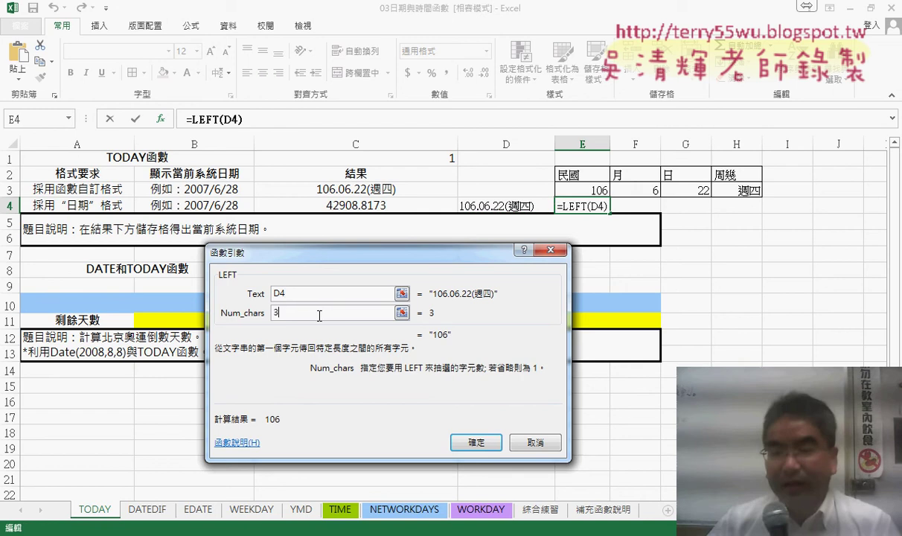
{"action": "left_click", "coordinate": [476, 441]}
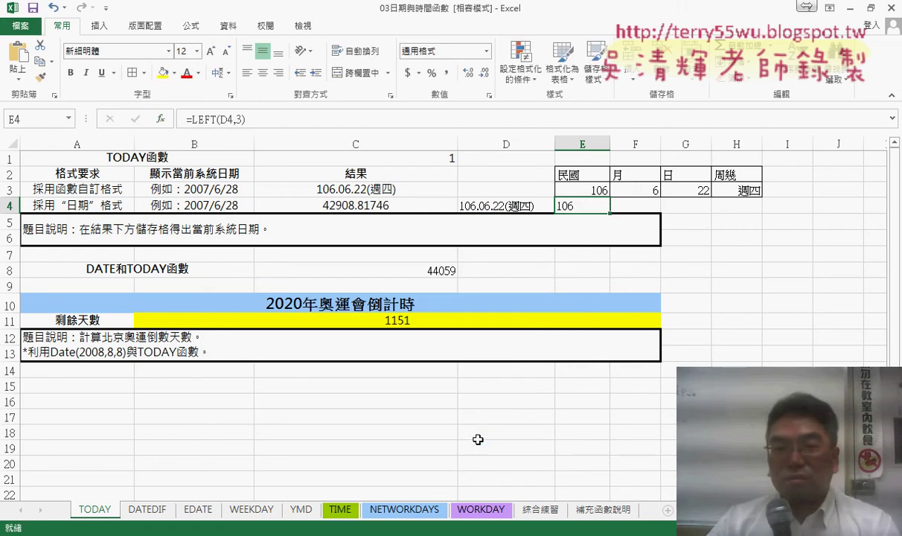
Put =MID(D4,5,2) in F4 to extract the month 06.
{"action": "left_click", "coordinate": [635, 205]}
{"action": "left_click", "coordinate": [160, 119]}
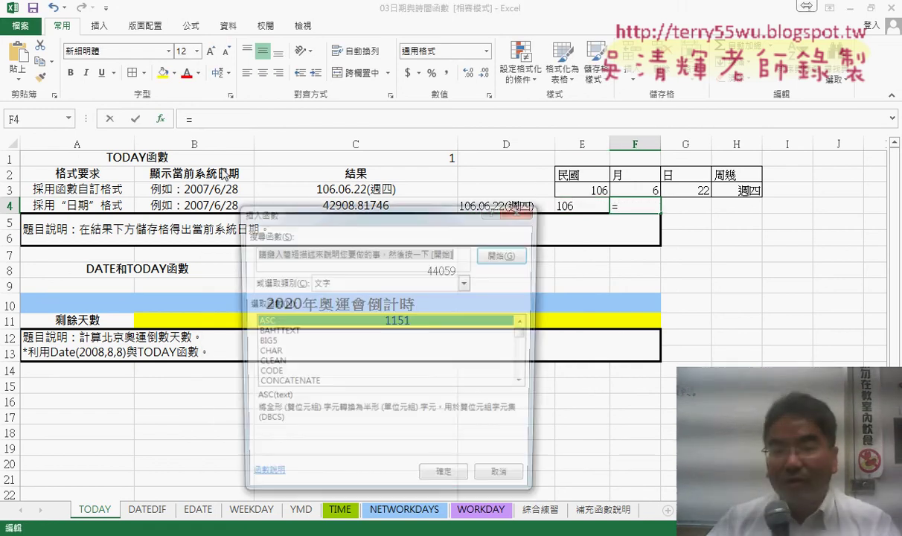
{"action": "left_click_drag", "start_coordinate": [528, 332], "coordinate": [527, 352]}
{"action": "double_click", "coordinate": [292, 353]}
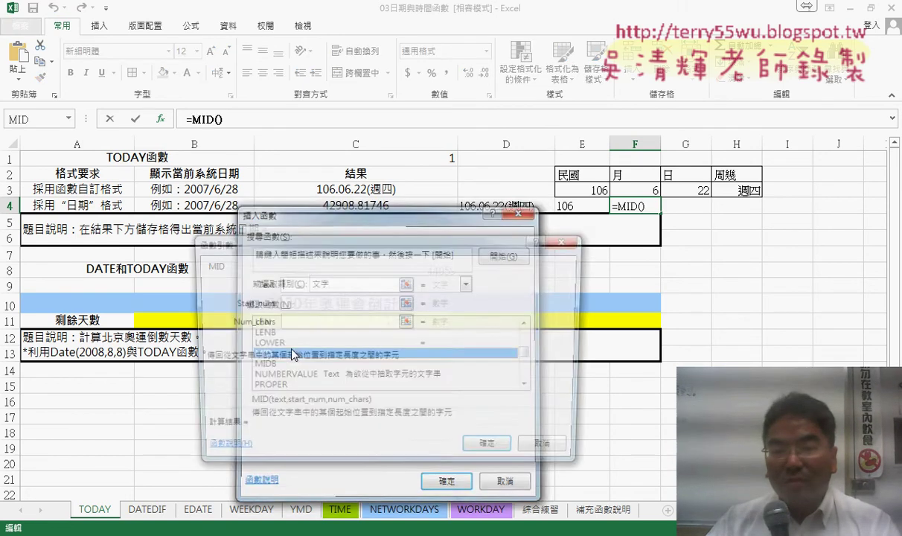
{"action": "left_click", "coordinate": [507, 205]}
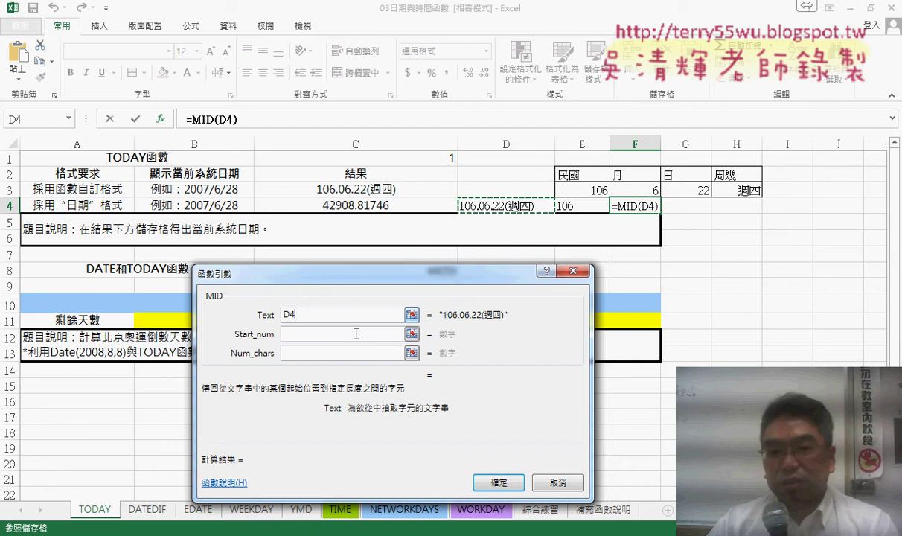
{"action": "left_click", "coordinate": [300, 334]}
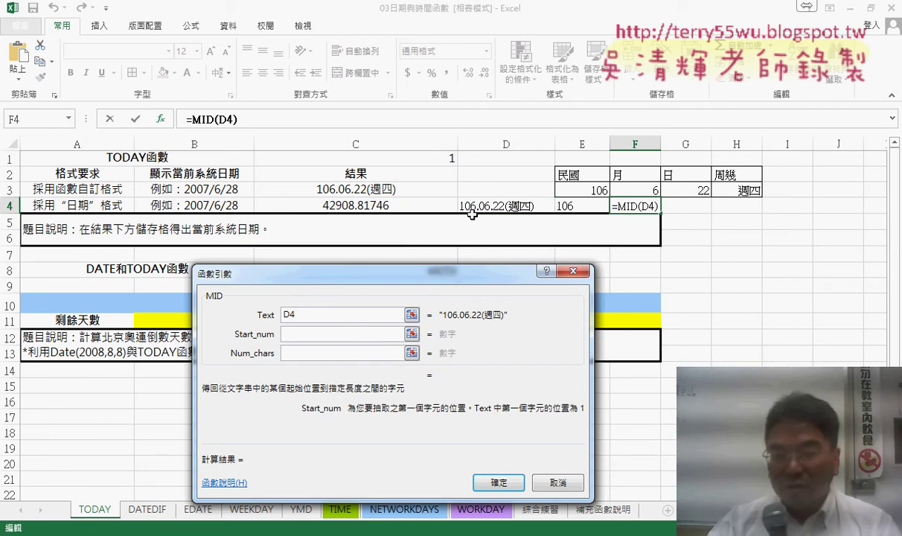
{"action": "type", "text": "5"}
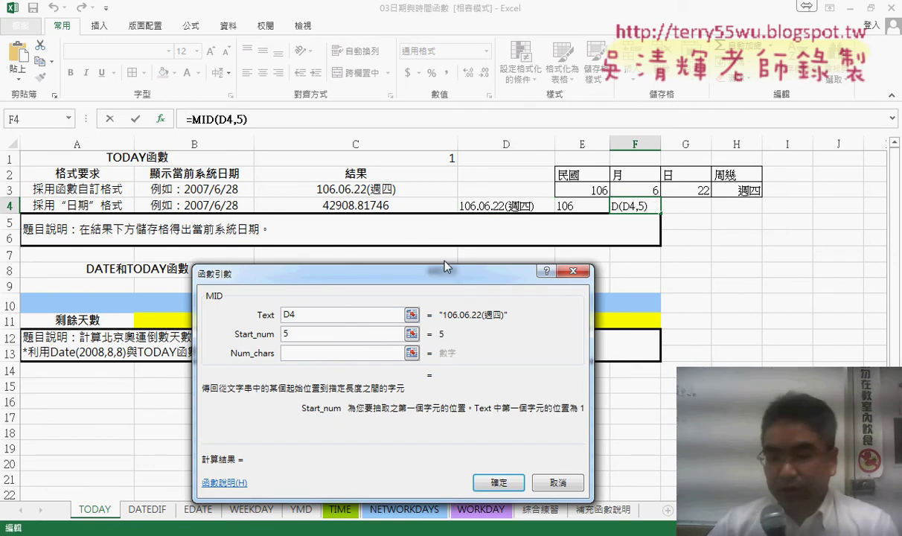
{"action": "left_click", "coordinate": [324, 349]}
{"action": "type", "text": "2"}
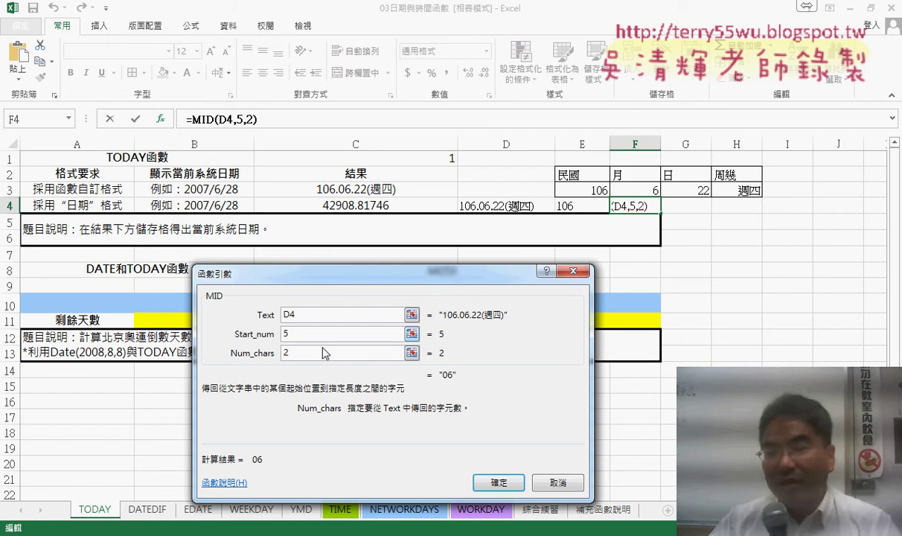
{"action": "left_click", "coordinate": [484, 480]}
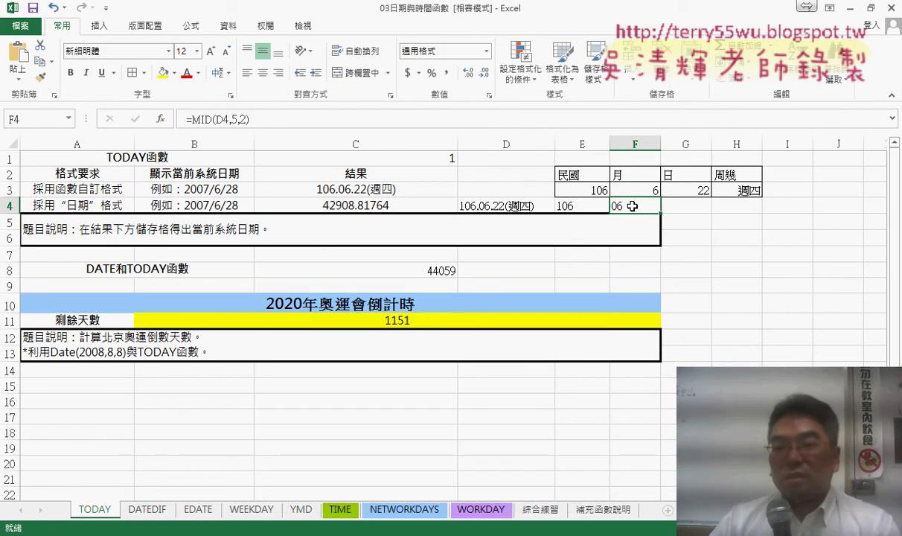
{"action": "left_click", "coordinate": [300, 117]}
Enter =MID(D4,8,2) in G4 so it shows the day 22.
{"action": "left_click", "coordinate": [109, 119]}
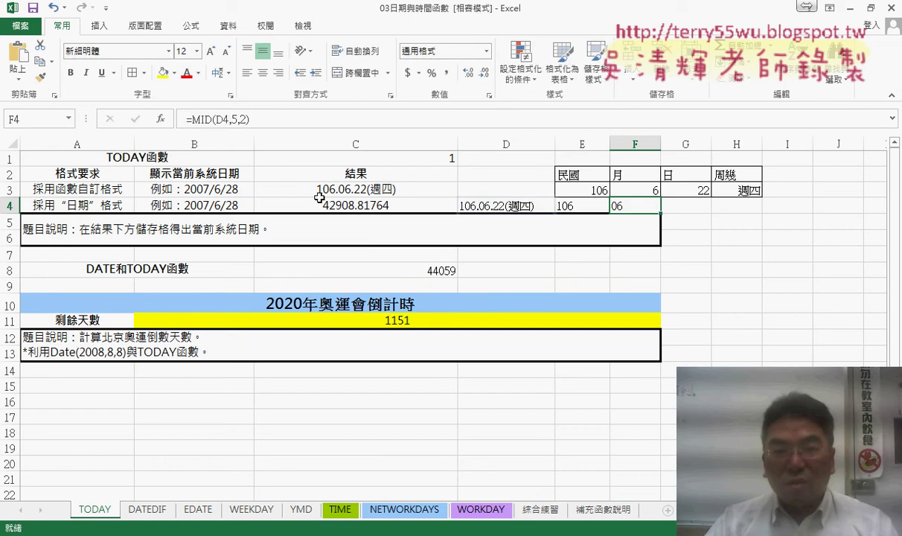
{"action": "left_click", "coordinate": [685, 205]}
{"action": "left_click", "coordinate": [263, 119]}
{"action": "key", "text": "ctrl+v"}
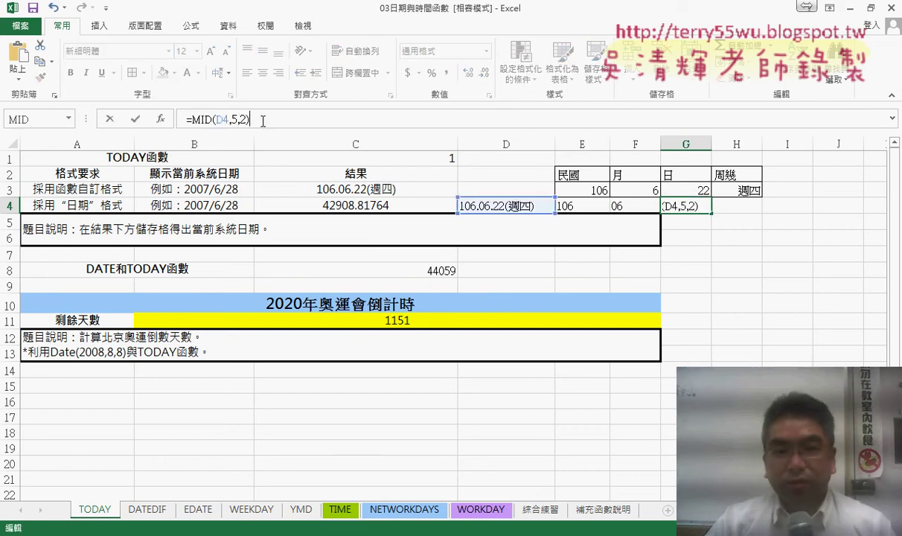
{"action": "left_click", "coordinate": [232, 120]}
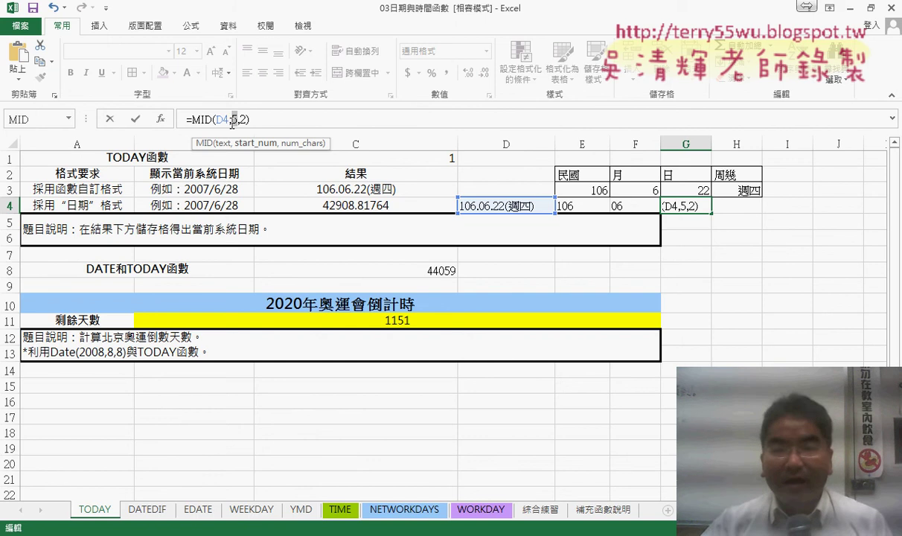
{"action": "type", "text": "8"}
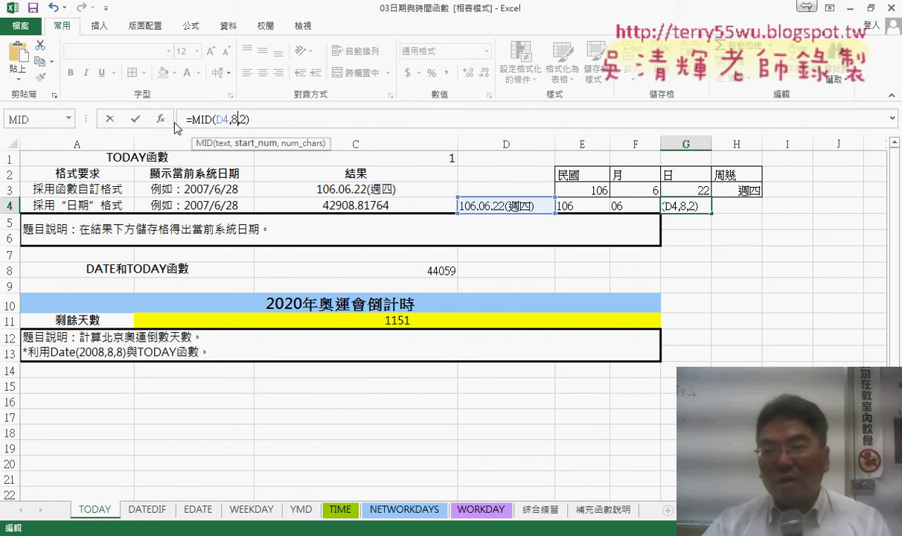
{"action": "left_click", "coordinate": [131, 118]}
Enter =MID(D4,11,2) in H4 so it shows the weekday 週四.
{"action": "left_click", "coordinate": [744, 208]}
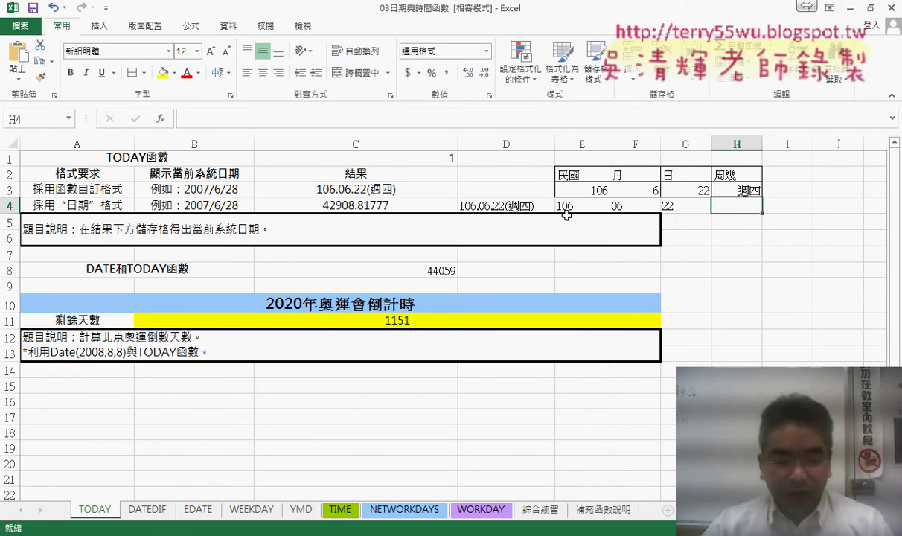
{"action": "left_click", "coordinate": [236, 119]}
{"action": "type", "text": "=MID(D4,5,2)"}
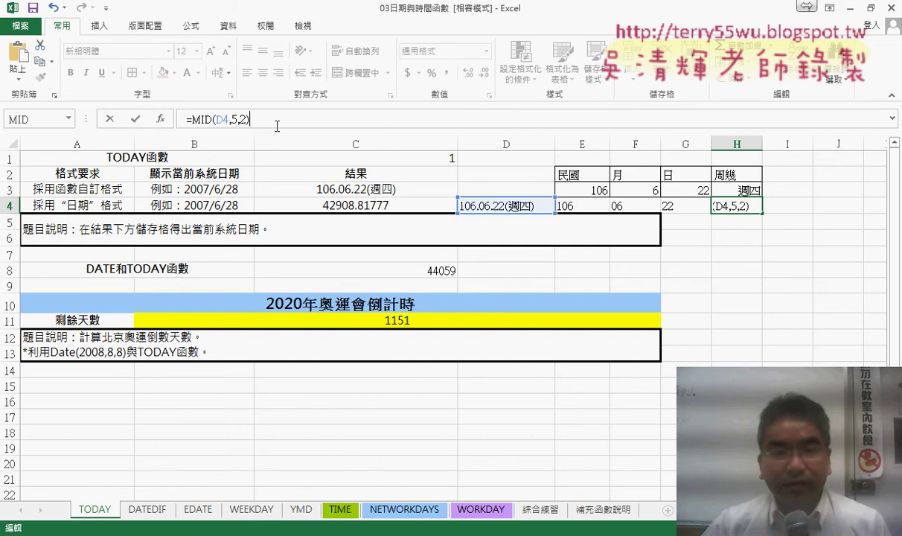
{"action": "double_click", "coordinate": [236, 120]}
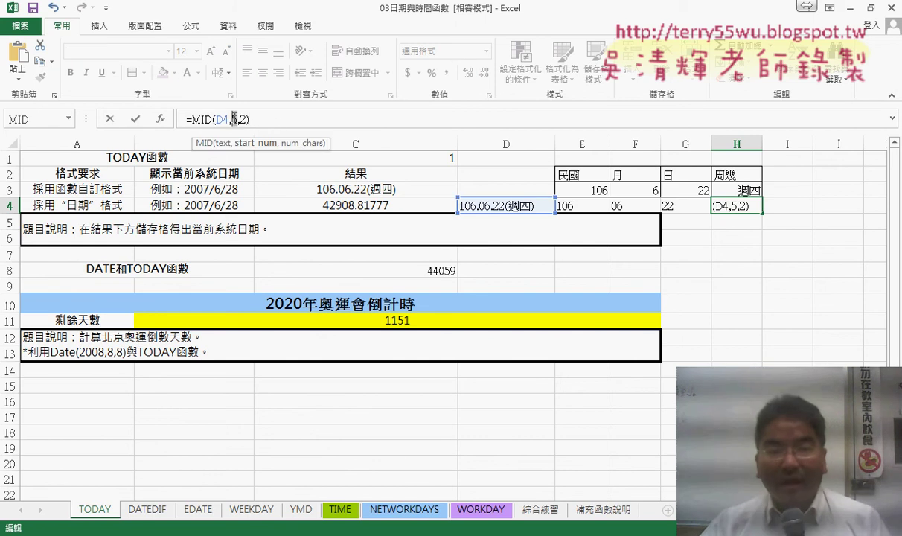
{"action": "type", "text": "11"}
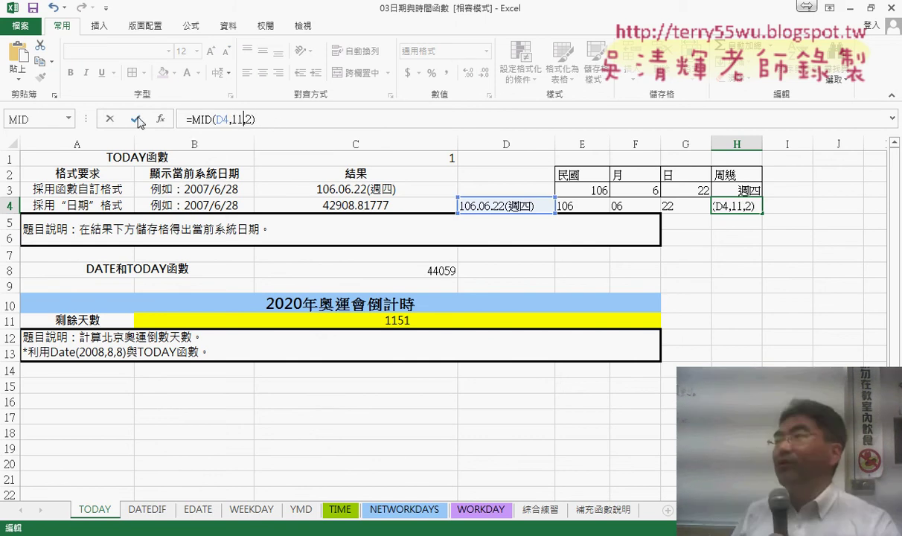
{"action": "left_click", "coordinate": [136, 119]}
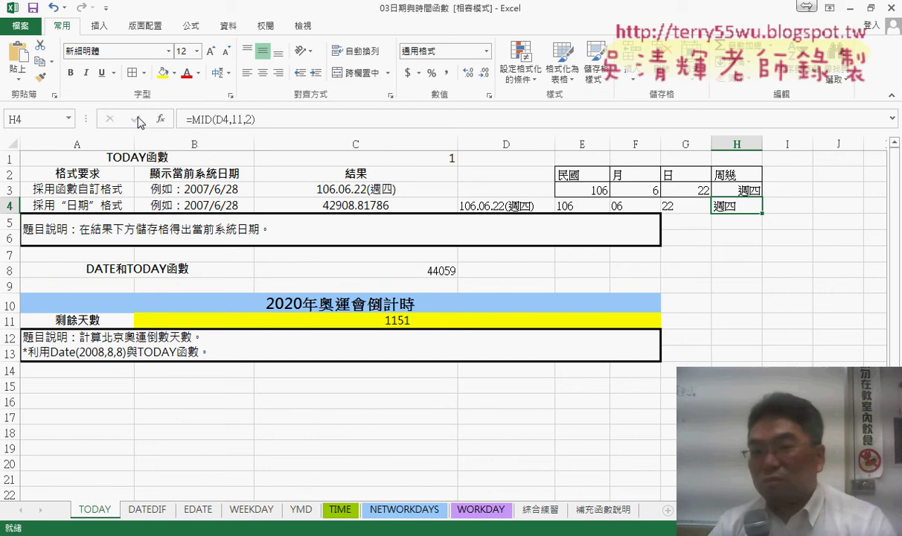
{"action": "left_click", "coordinate": [505, 205]}
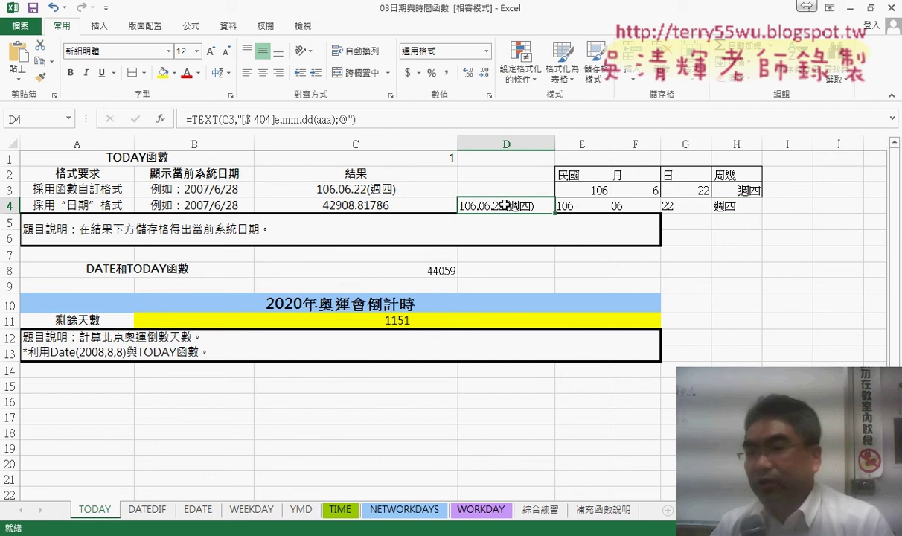
{"action": "left_click", "coordinate": [570, 190]}
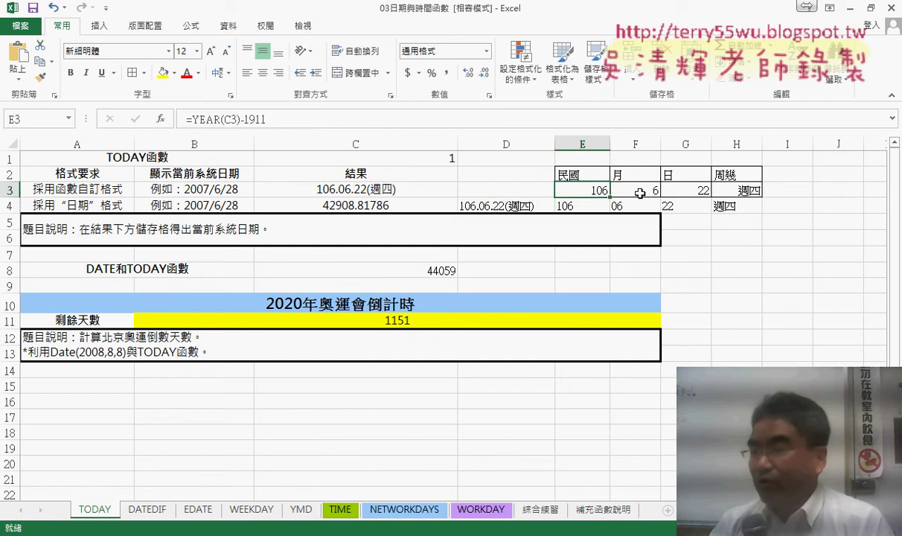
{"action": "left_click", "coordinate": [638, 191]}
{"action": "left_click", "coordinate": [692, 191]}
{"action": "left_click", "coordinate": [720, 193]}
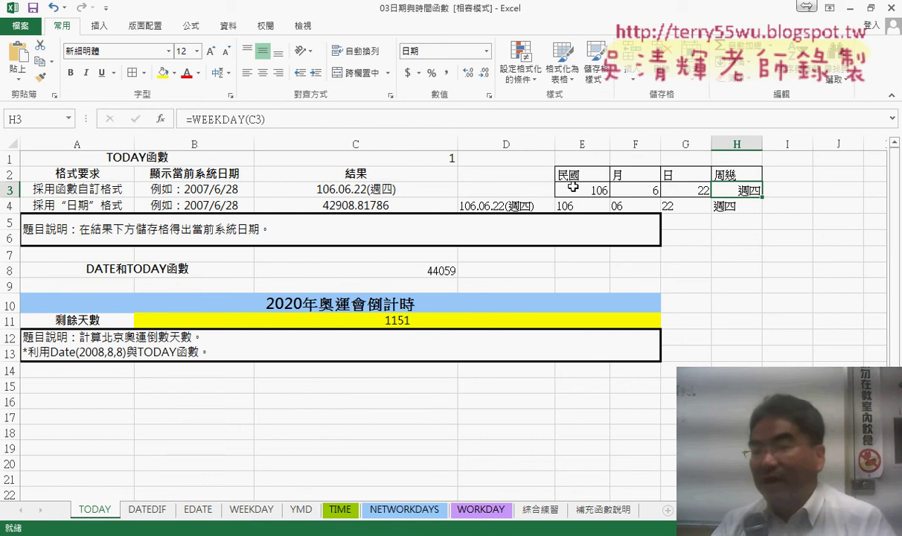
{"action": "left_click", "coordinate": [519, 206]}
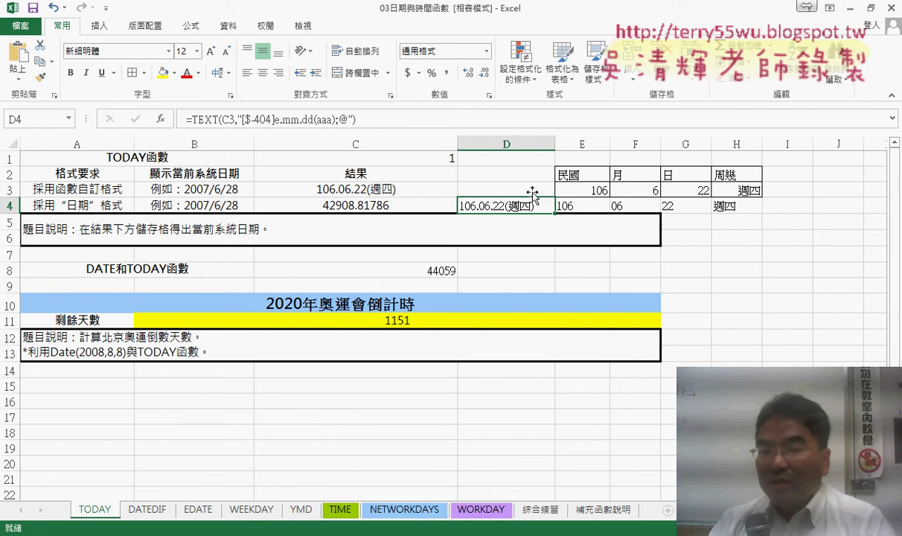
{"action": "left_click", "coordinate": [381, 188]}
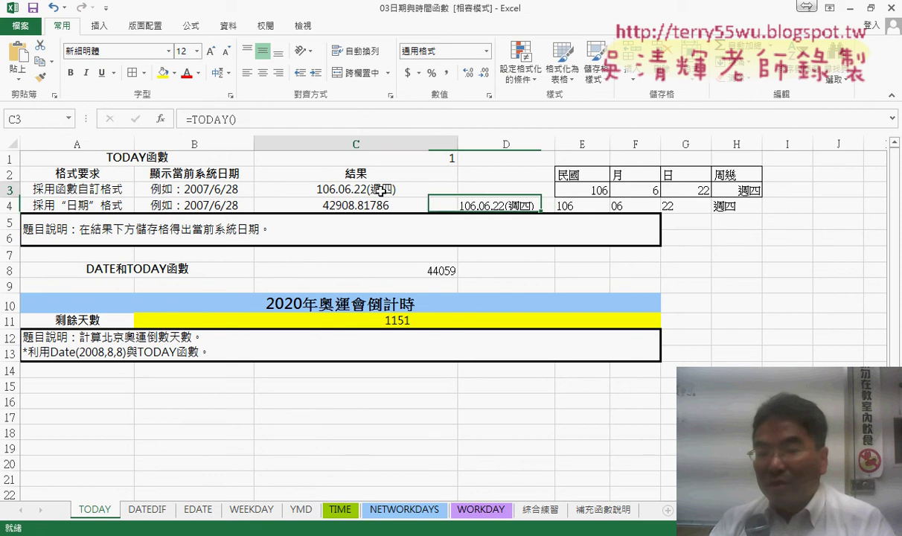
{"action": "right_click", "coordinate": [383, 190]}
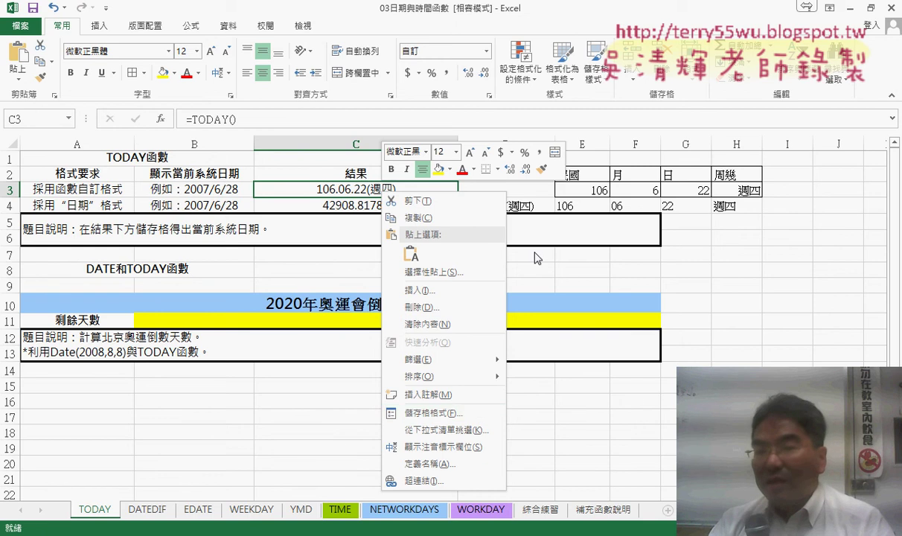
{"action": "left_click", "coordinate": [514, 220]}
{"action": "left_click", "coordinate": [589, 191]}
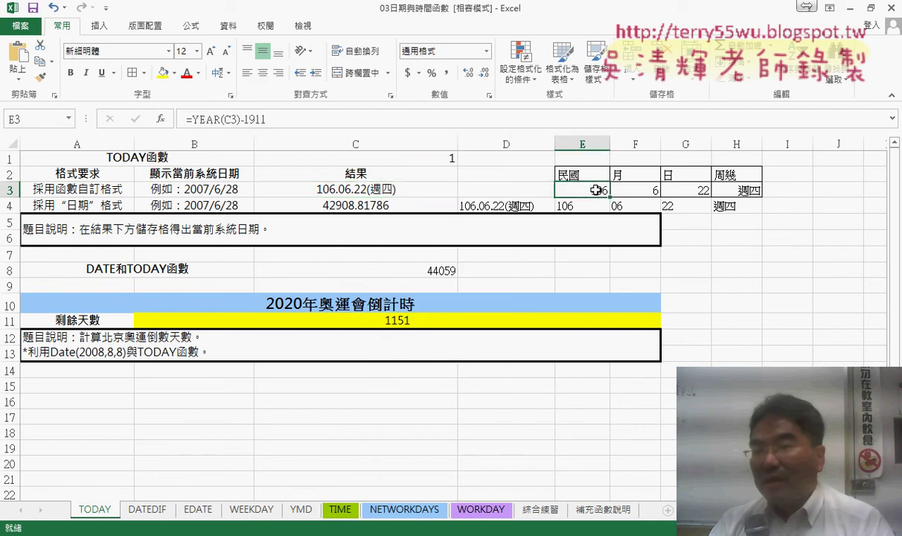
{"action": "left_click", "coordinate": [639, 190]}
{"action": "left_click", "coordinate": [705, 191]}
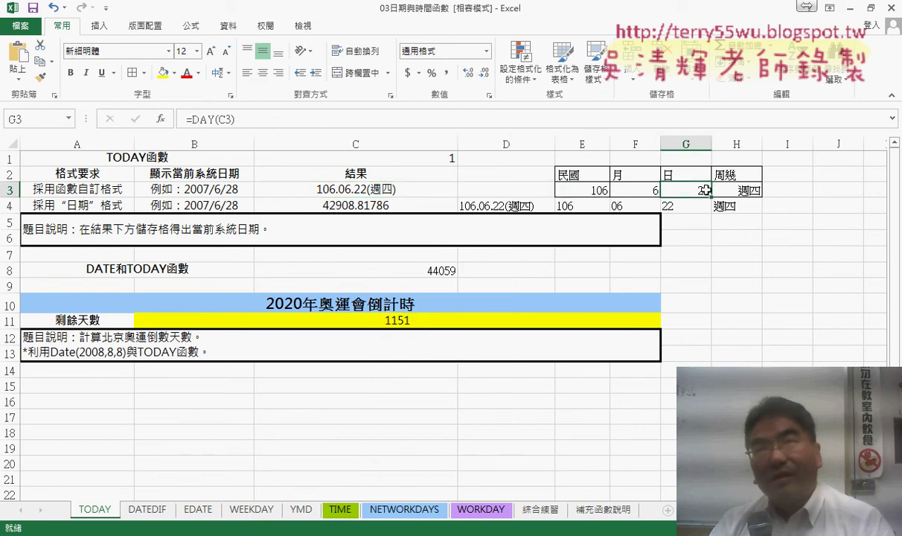
{"action": "left_click", "coordinate": [749, 191]}
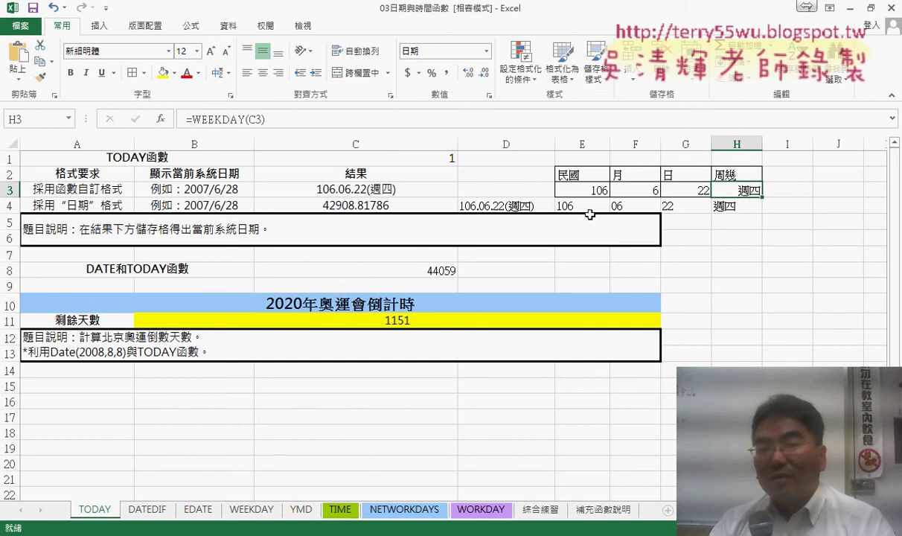
{"action": "left_click", "coordinate": [500, 207]}
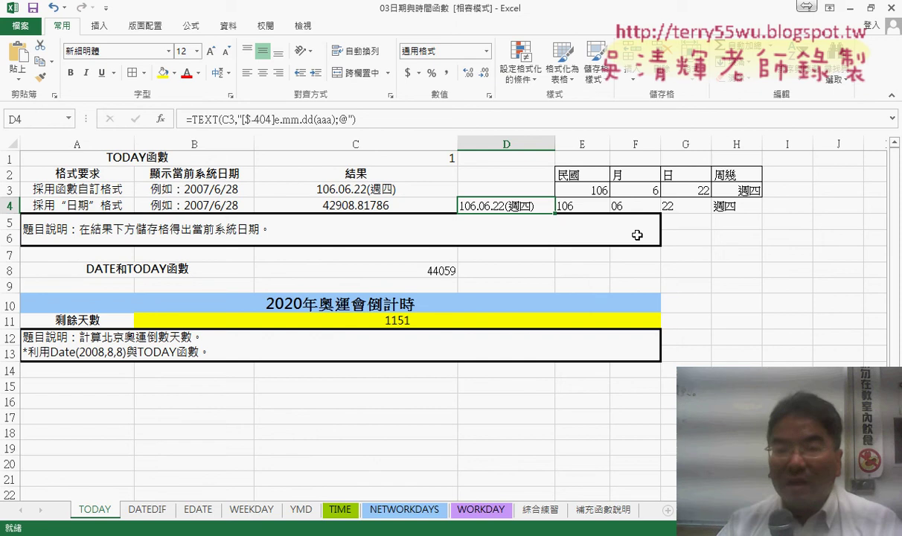
{"action": "left_click", "coordinate": [578, 202]}
{"action": "left_click", "coordinate": [519, 206]}
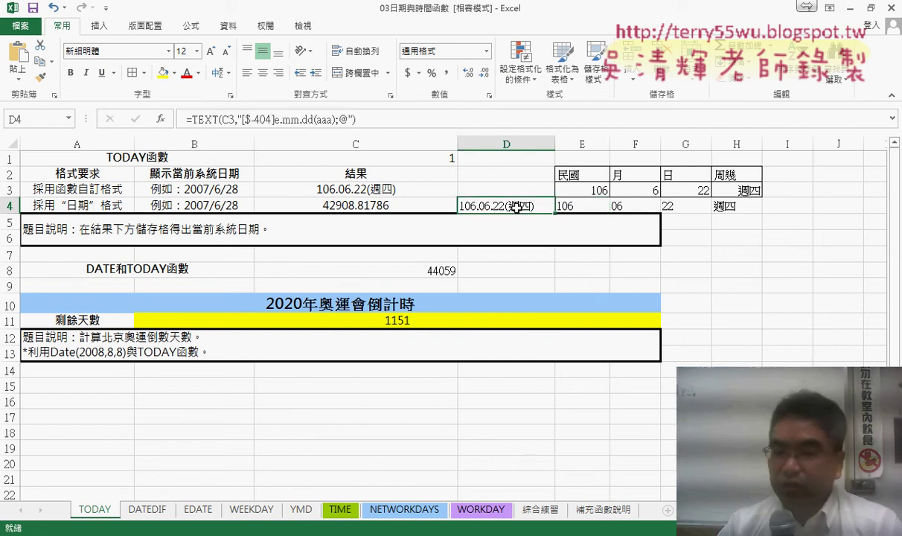